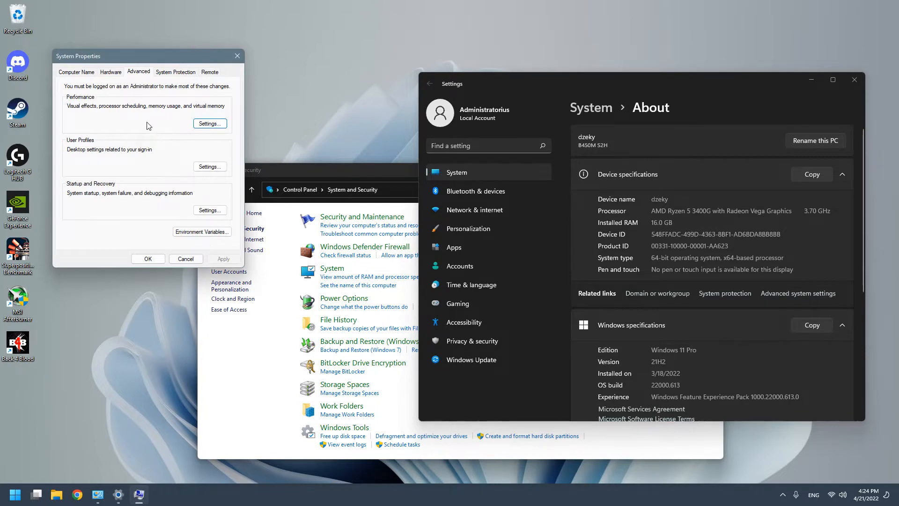
Step: Open the Windows performance options and adjust the visual effects for best performance
{"action": "left_click", "coordinate": [210, 124]}
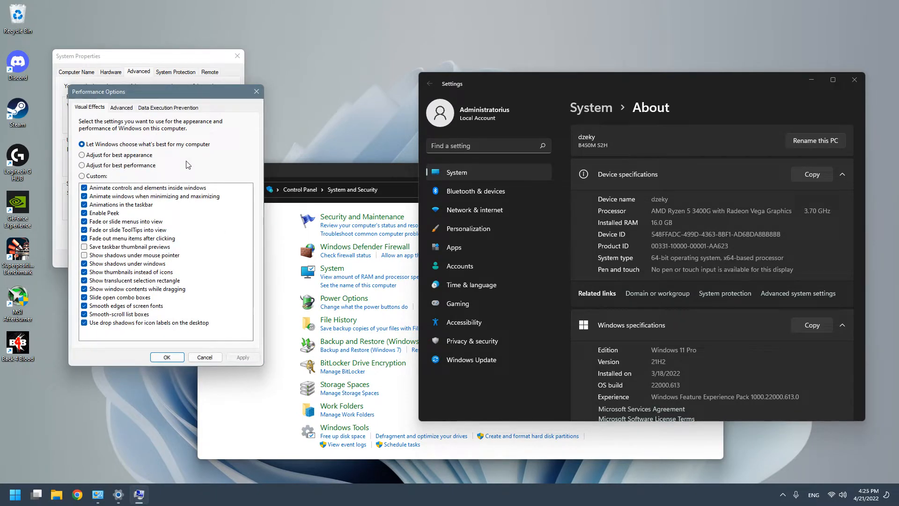
{"action": "left_click", "coordinate": [159, 187]}
{"action": "left_click", "coordinate": [111, 196]}
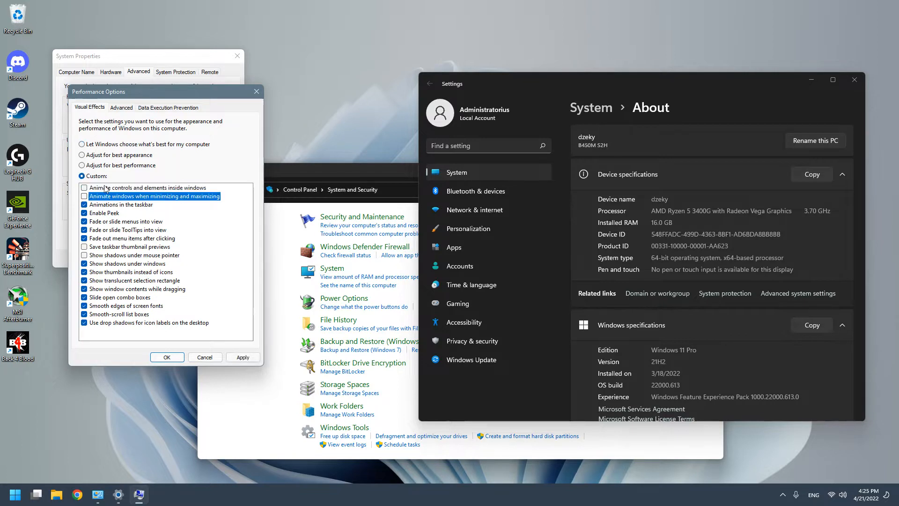
{"action": "left_click", "coordinate": [109, 165]}
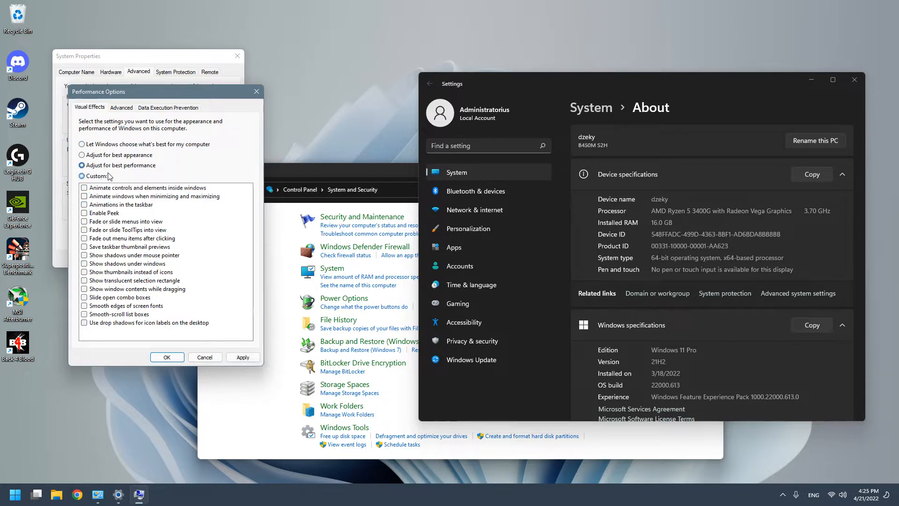
Step: Enable smooth-scroll list boxes, smooth font edges, window contents while dragging and thumbnails instead of icons, then apply the custom visual effects
{"action": "left_click", "coordinate": [104, 313]}
{"action": "left_click", "coordinate": [99, 307]}
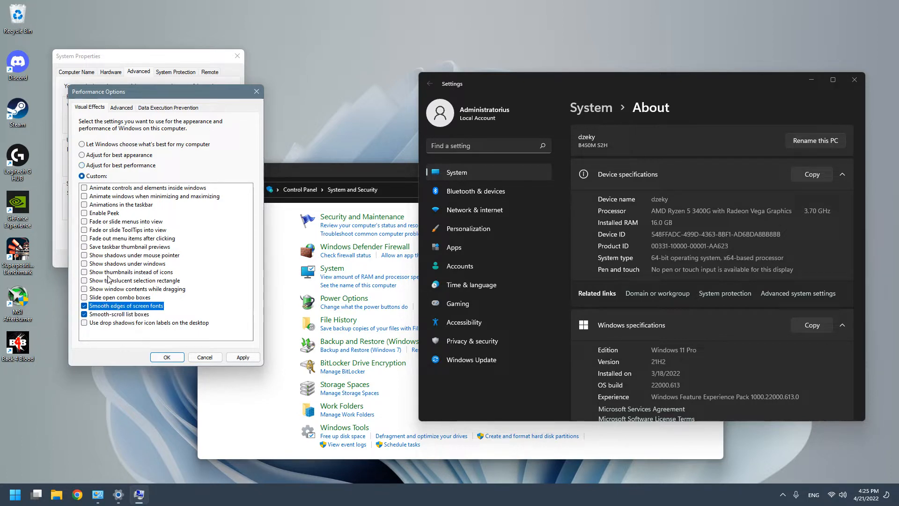
{"action": "left_click", "coordinate": [109, 291]}
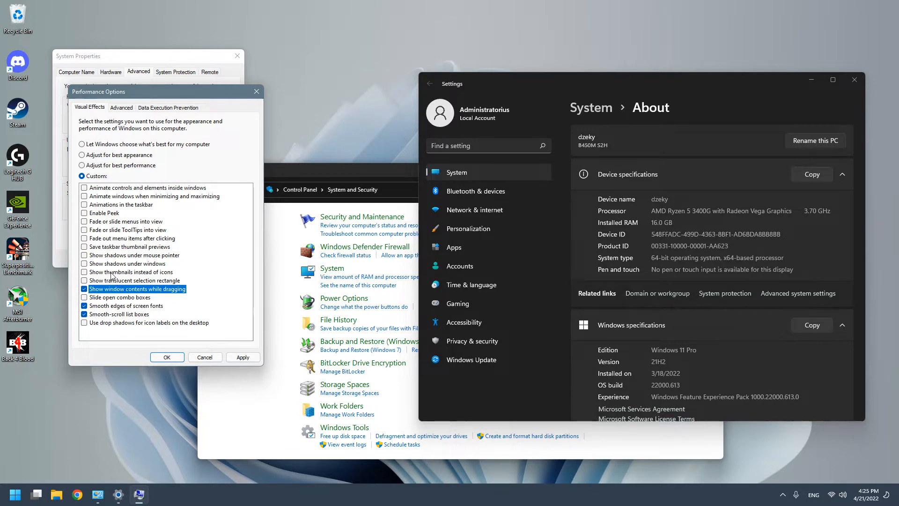
{"action": "left_click", "coordinate": [111, 276]}
{"action": "left_click", "coordinate": [241, 357]}
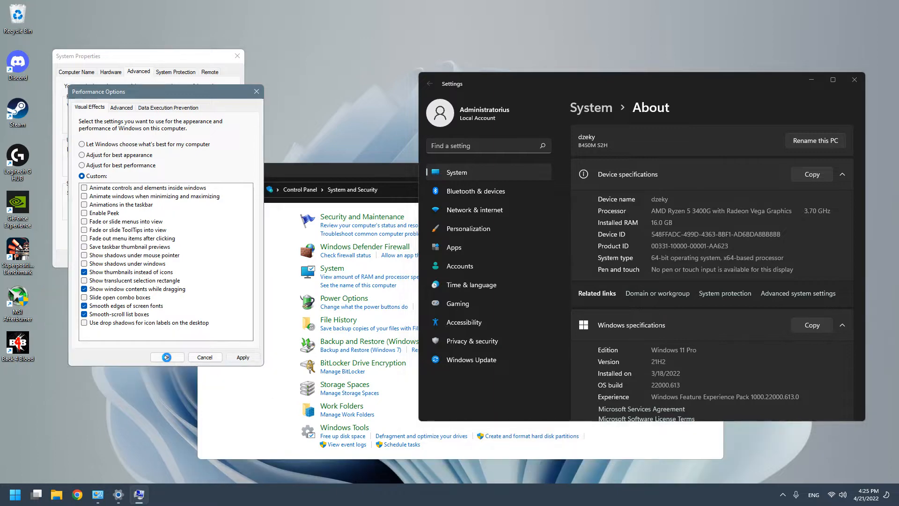
{"action": "left_click", "coordinate": [167, 357]}
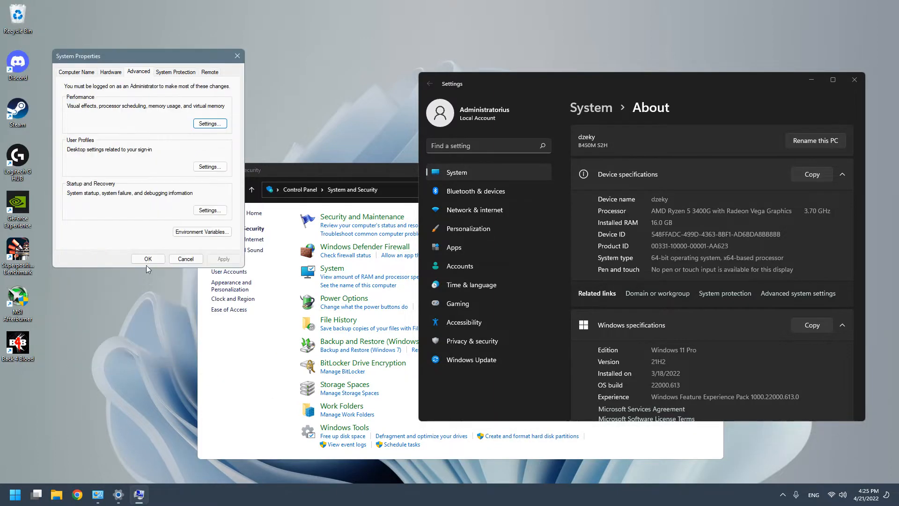
Step: Confirm System Properties and close the remaining Control Panel and Settings windows
{"action": "left_click", "coordinate": [148, 259]}
{"action": "left_click", "coordinate": [831, 81]}
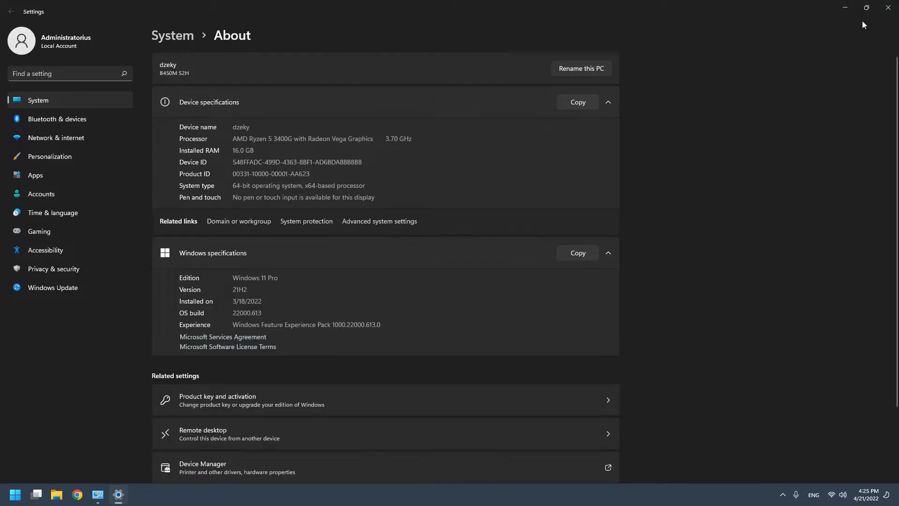
{"action": "left_click", "coordinate": [866, 7]}
{"action": "left_click", "coordinate": [811, 79]}
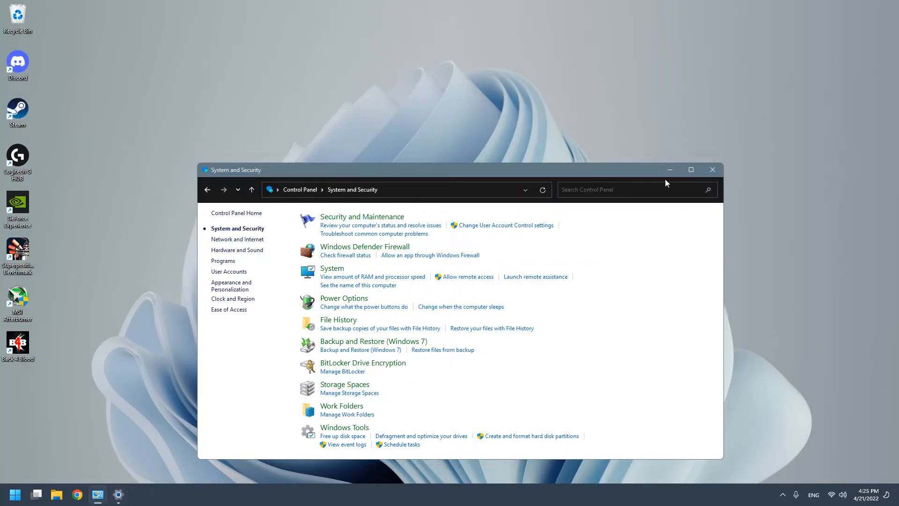
{"action": "left_click", "coordinate": [704, 170]}
{"action": "left_click", "coordinate": [98, 494]}
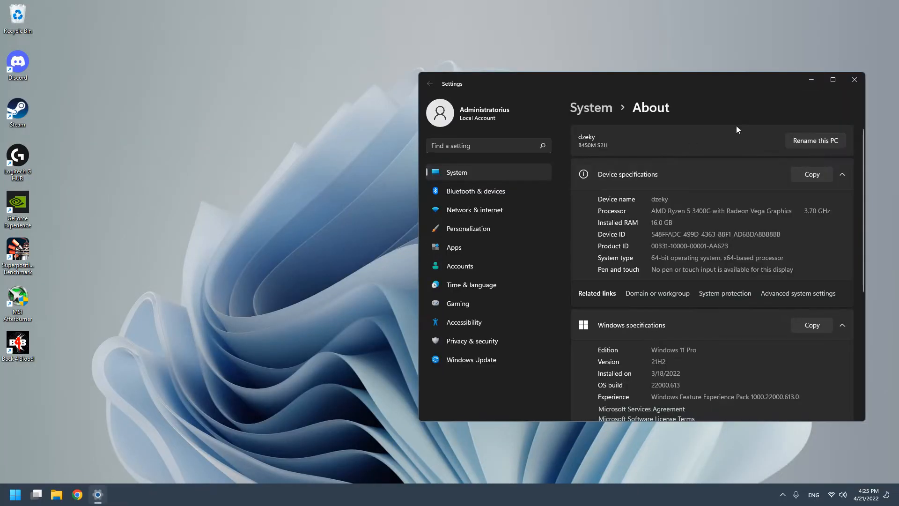
{"action": "left_click", "coordinate": [853, 81]}
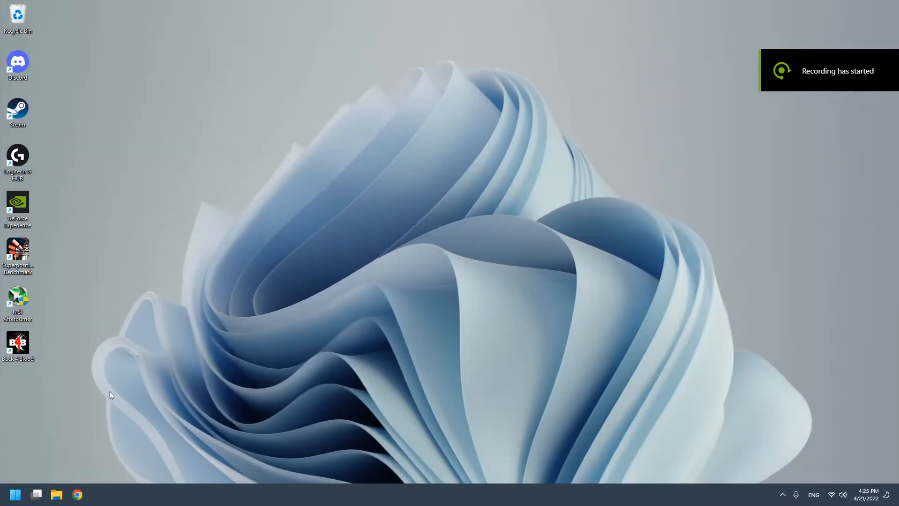
Step: Search Windows for "power", open the power plan options and select the AMD Ryzen Balanced plan
{"action": "left_click", "coordinate": [490, 490]}
{"action": "type", "text": "power"}
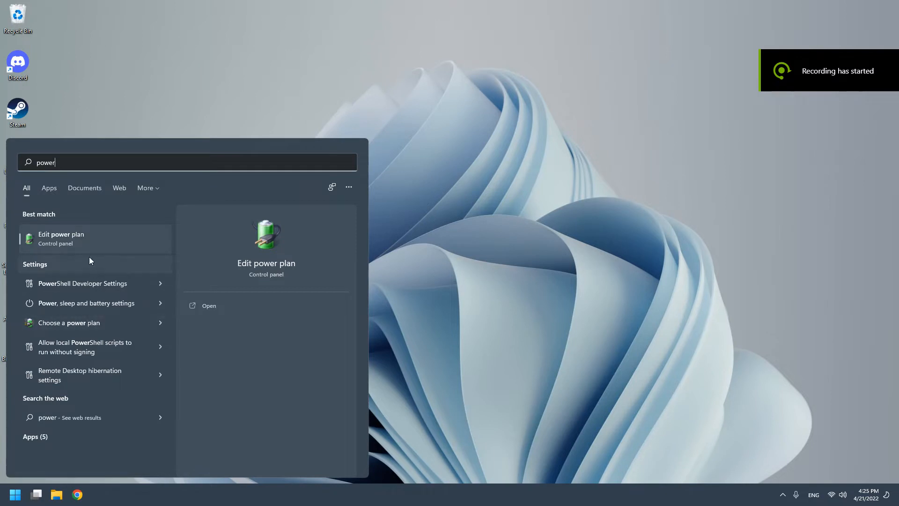
{"action": "left_click", "coordinate": [96, 304]}
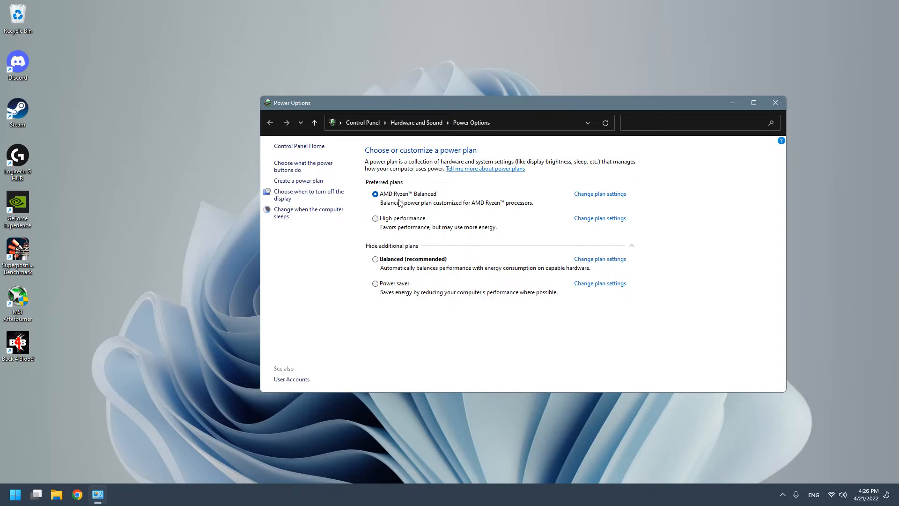
{"action": "left_click", "coordinate": [408, 261]}
{"action": "left_click", "coordinate": [429, 196]}
Step: In the AMD Ryzen Balanced plan settings, set both turning off the display and putting the computer to sleep to Never
{"action": "left_click", "coordinate": [587, 195]}
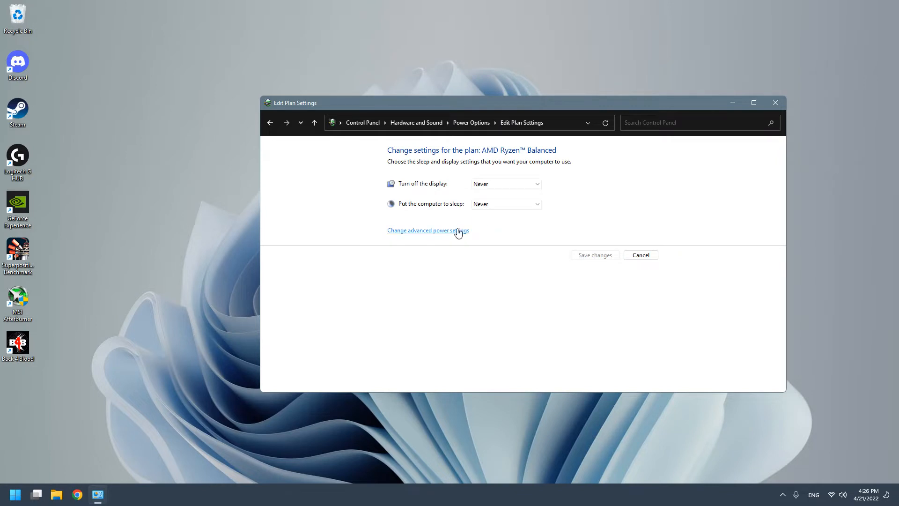
{"action": "left_click", "coordinate": [270, 124]}
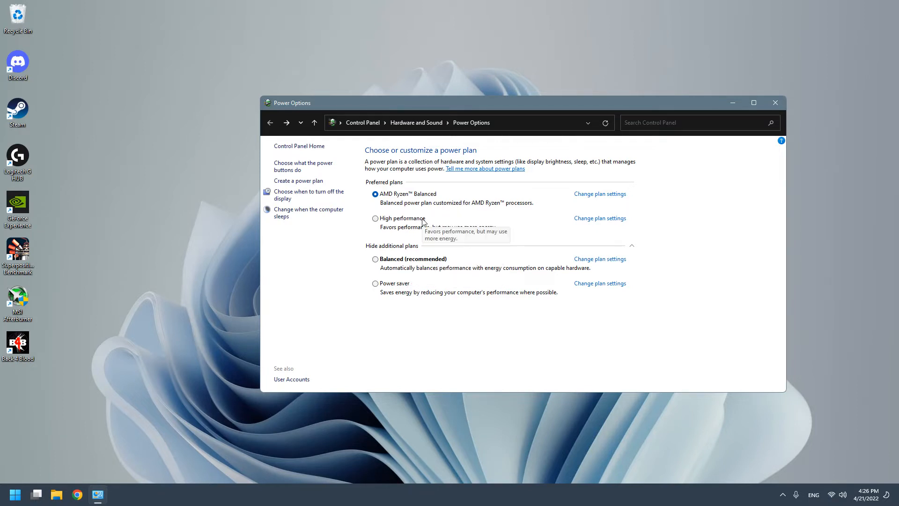
{"action": "left_click", "coordinate": [585, 193]}
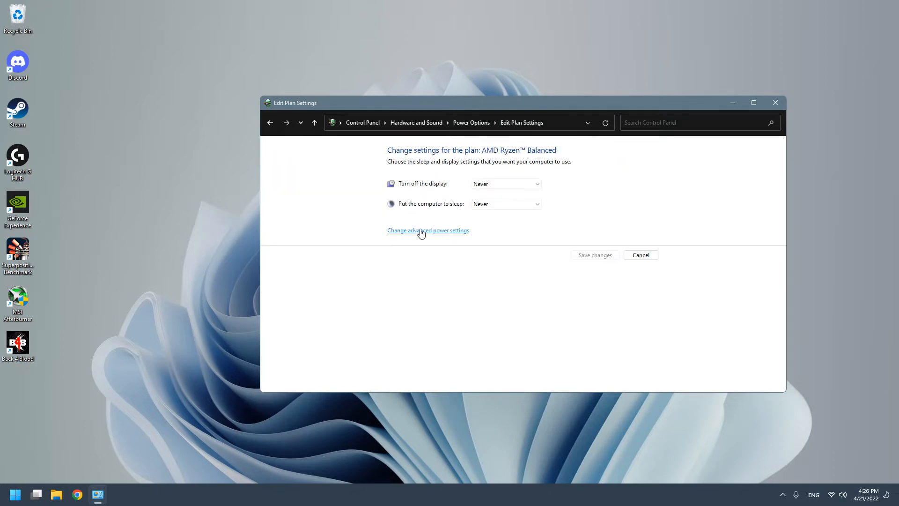
{"action": "left_click", "coordinate": [505, 184]}
{"action": "left_click", "coordinate": [489, 299]}
{"action": "left_click", "coordinate": [491, 204]}
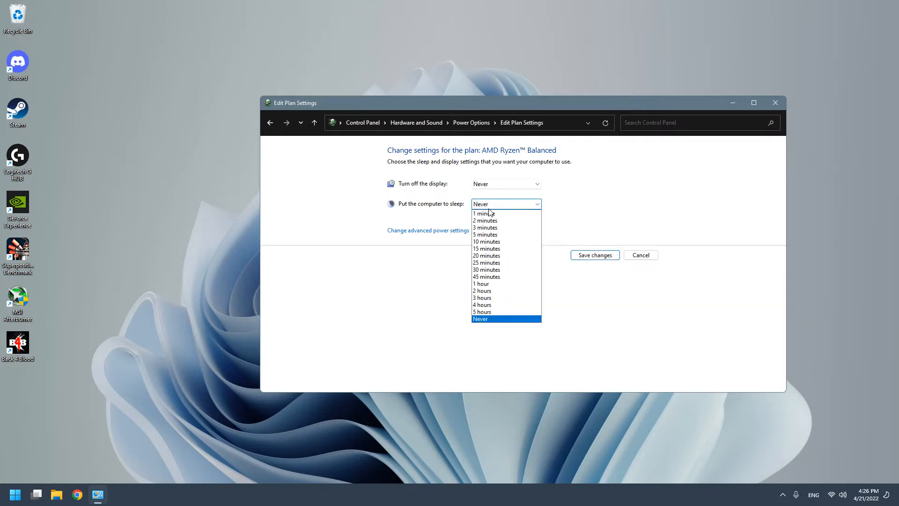
{"action": "left_click", "coordinate": [489, 314]}
Step: In the plan's advanced power settings, set the hard disk turn-off time to 0 minutes (Never)
{"action": "left_click", "coordinate": [445, 230]}
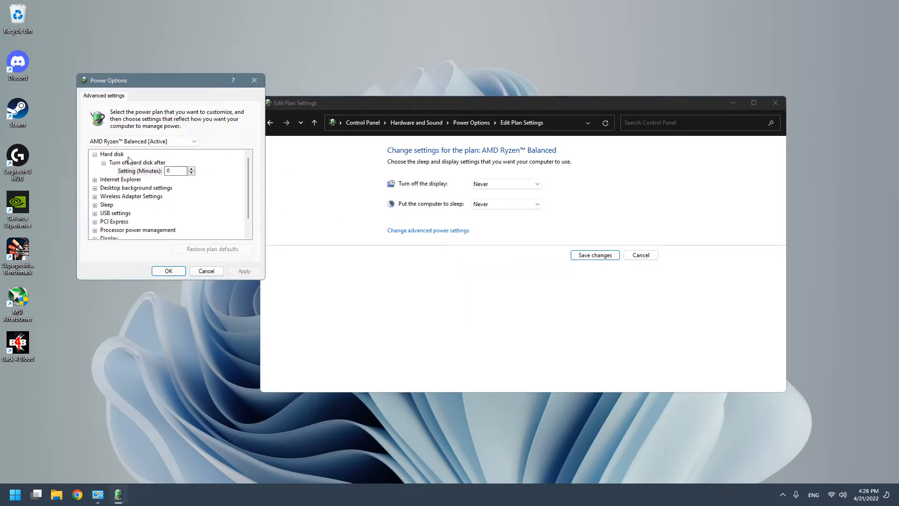
{"action": "left_click", "coordinate": [105, 155]}
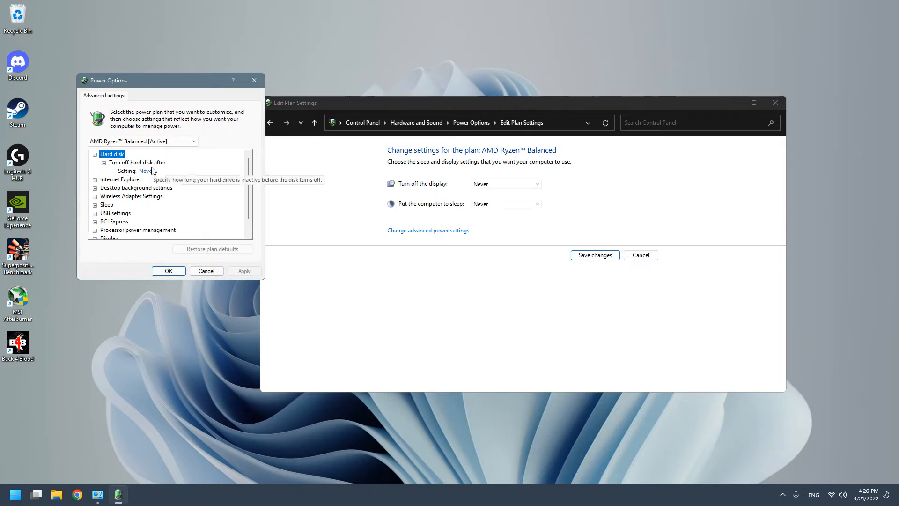
{"action": "left_click", "coordinate": [136, 172]}
{"action": "type", "text": "1"}
{"action": "key", "text": "Return"}
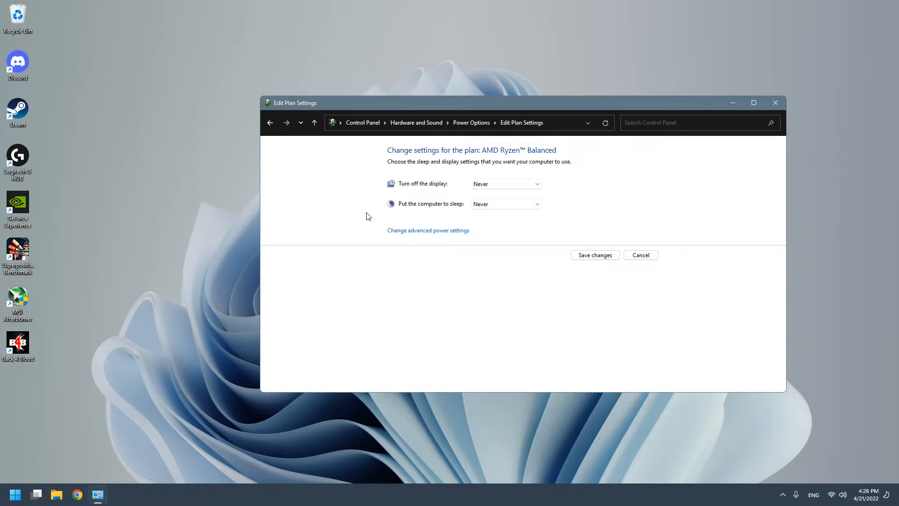
Step: Reopen the advanced power settings and set the wireless adapter's power saving mode to Maximum Performance
{"action": "left_click", "coordinate": [414, 231]}
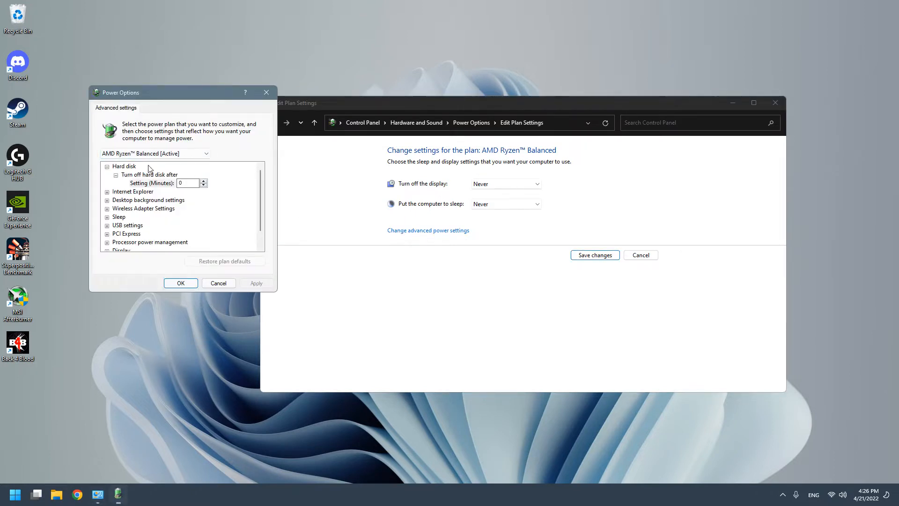
{"action": "left_click", "coordinate": [107, 200]}
{"action": "left_click", "coordinate": [107, 200]}
{"action": "left_click", "coordinate": [107, 208]}
{"action": "scroll", "coordinate": [122, 197], "scroll_direction": "down", "scroll_amount": 1}
{"action": "left_click", "coordinate": [115, 192]}
{"action": "left_click", "coordinate": [178, 200]}
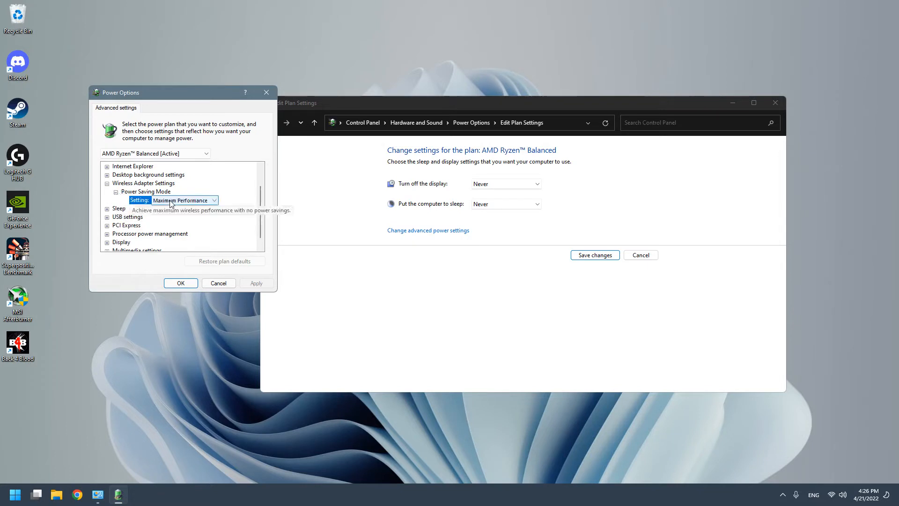
{"action": "left_click", "coordinate": [178, 200]}
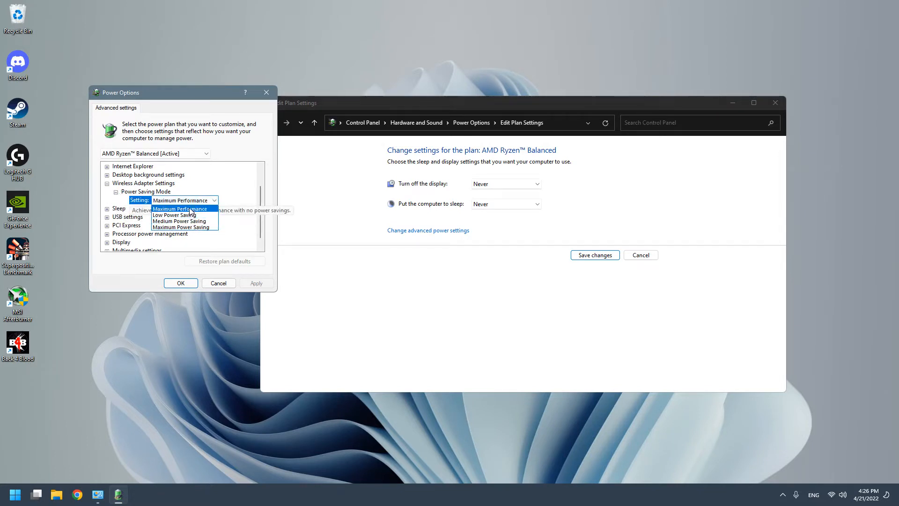
{"action": "left_click", "coordinate": [193, 209]}
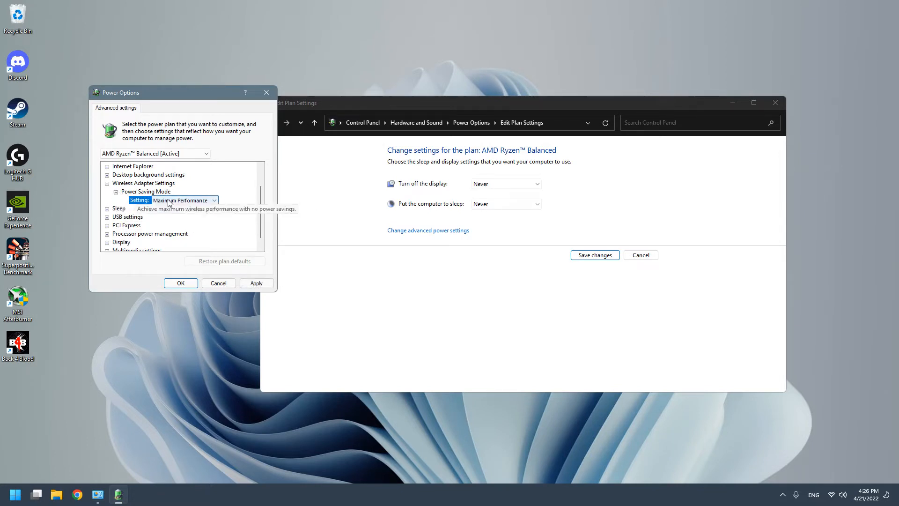
Step: Configure the USB selective suspend setting under USB settings
{"action": "scroll", "coordinate": [177, 225], "scroll_direction": "down", "scroll_amount": 1}
{"action": "left_click", "coordinate": [107, 208]}
{"action": "left_click", "coordinate": [115, 216]}
{"action": "left_click", "coordinate": [156, 227]}
{"action": "left_click", "coordinate": [162, 226]}
{"action": "left_click", "coordinate": [164, 234]}
{"action": "left_click", "coordinate": [116, 217]}
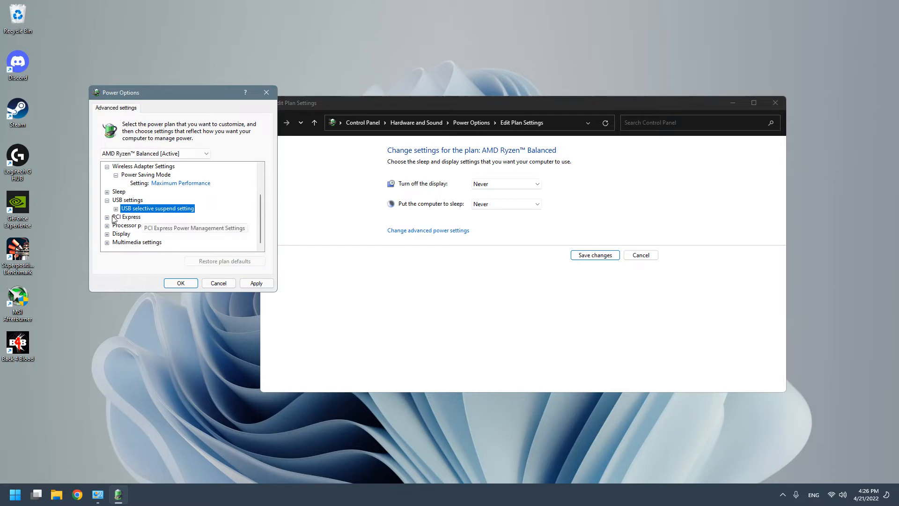
Step: Check the minimum and maximum processor state under Processor power management
{"action": "left_click", "coordinate": [107, 234]}
{"action": "left_click", "coordinate": [116, 234]}
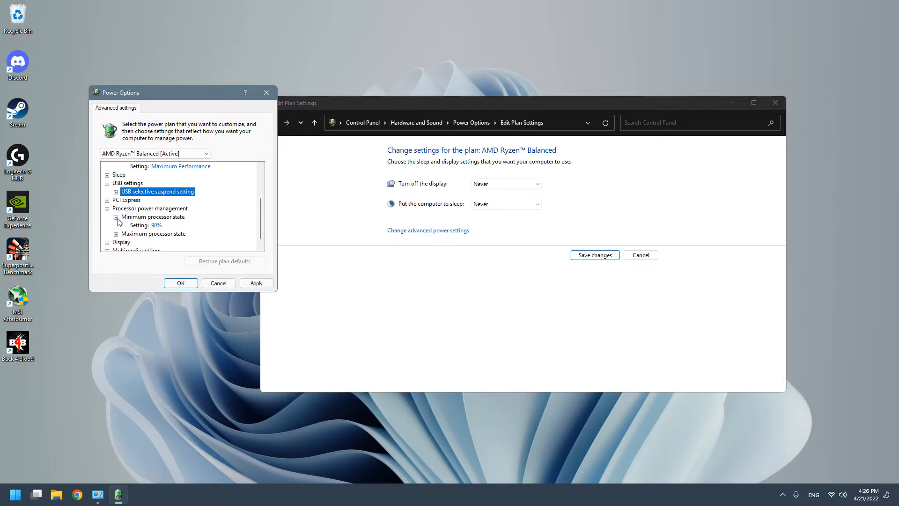
{"action": "scroll", "coordinate": [117, 222], "scroll_direction": "down", "scroll_amount": 1}
{"action": "left_click", "coordinate": [115, 225]}
{"action": "scroll", "coordinate": [117, 228], "scroll_direction": "down", "scroll_amount": 1}
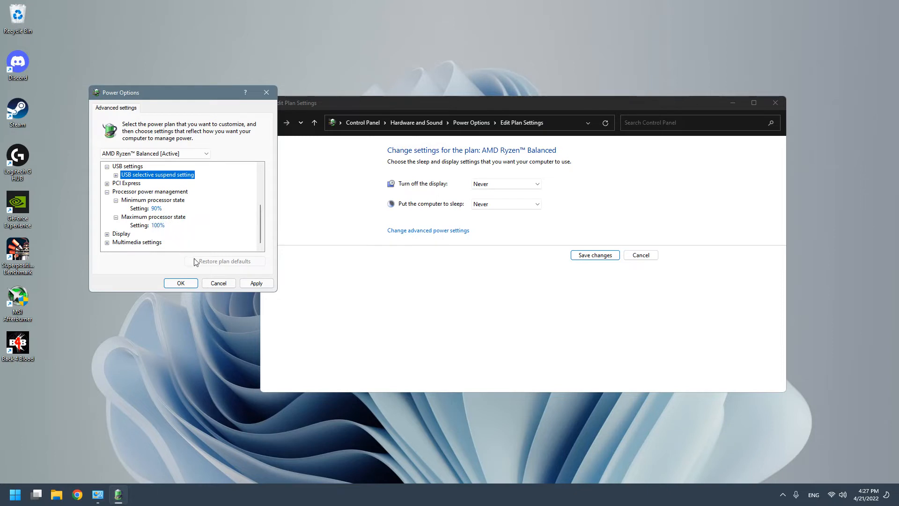
Step: Apply the advanced power settings, save the plan changes and close Power Options
{"action": "left_click", "coordinate": [244, 284]}
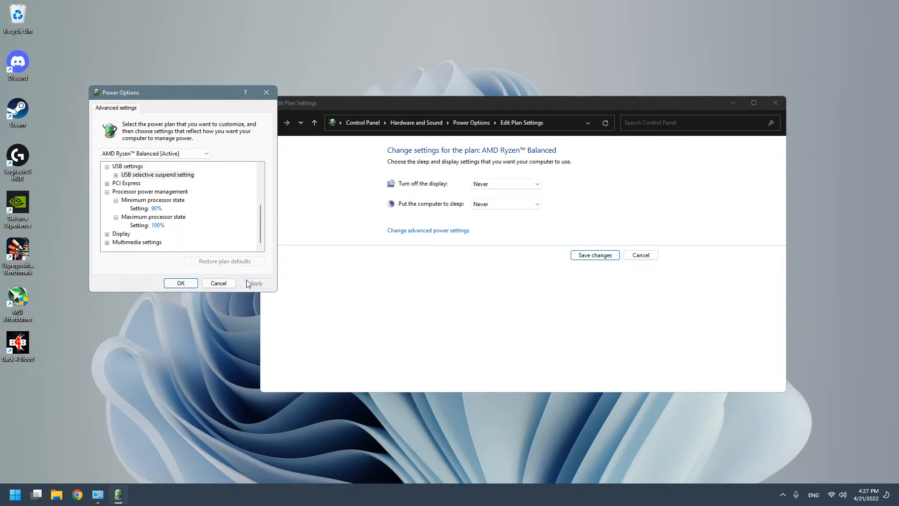
{"action": "left_click", "coordinate": [181, 283]}
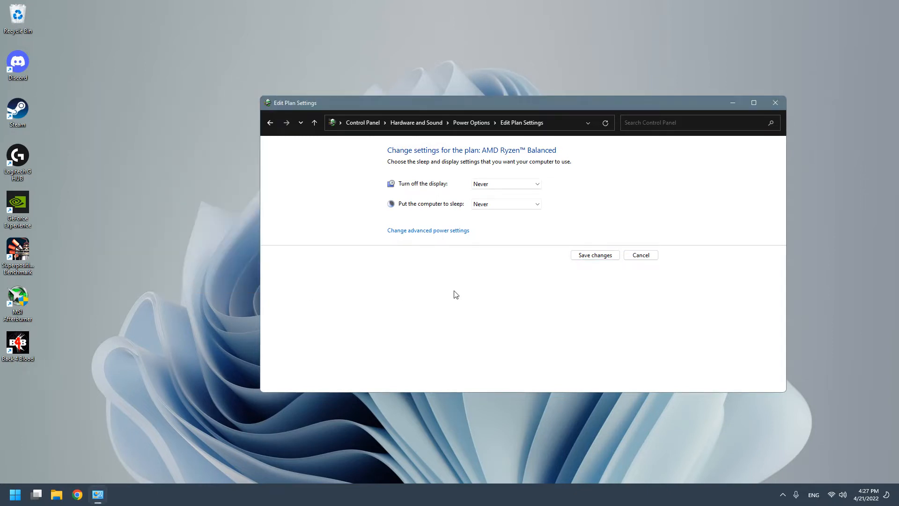
{"action": "left_click", "coordinate": [583, 258]}
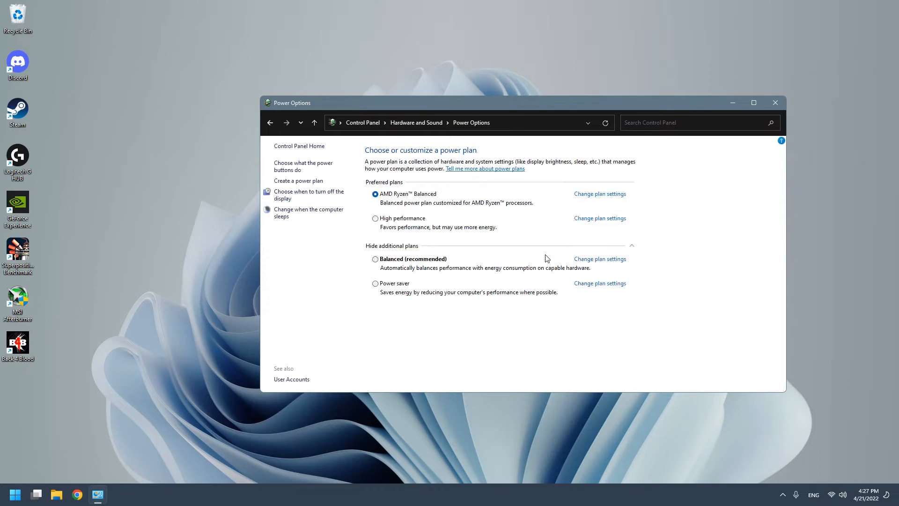
{"action": "left_click", "coordinate": [775, 103]}
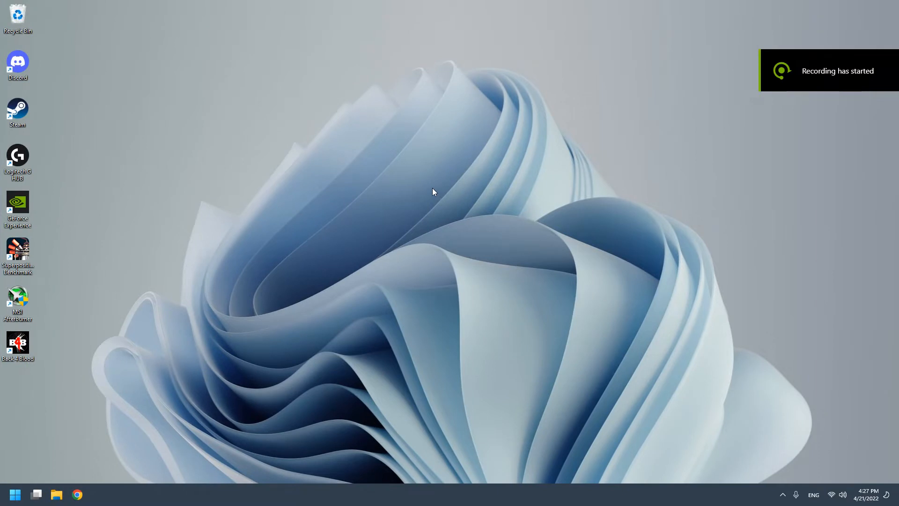
Step: Open the NVIDIA Control Panel on its Manage 3D Settings page
{"action": "right_click", "coordinate": [443, 171]}
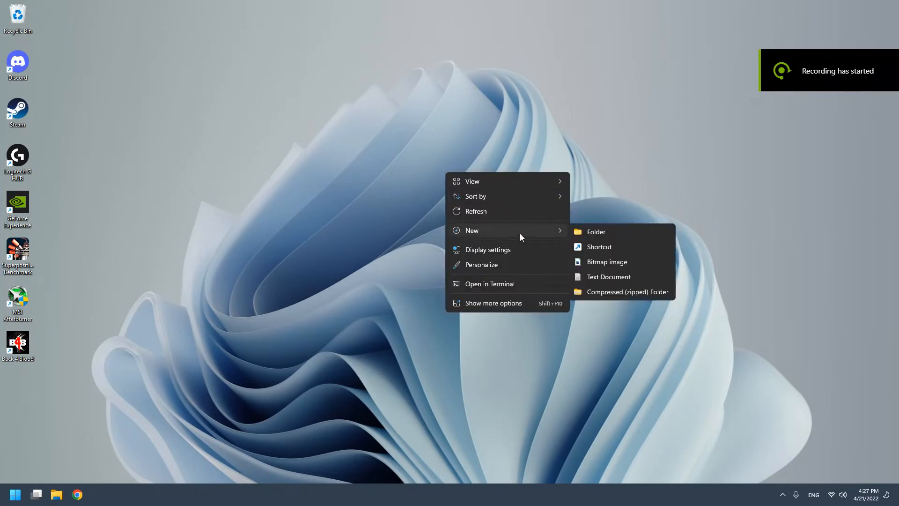
{"action": "left_click", "coordinate": [513, 303]}
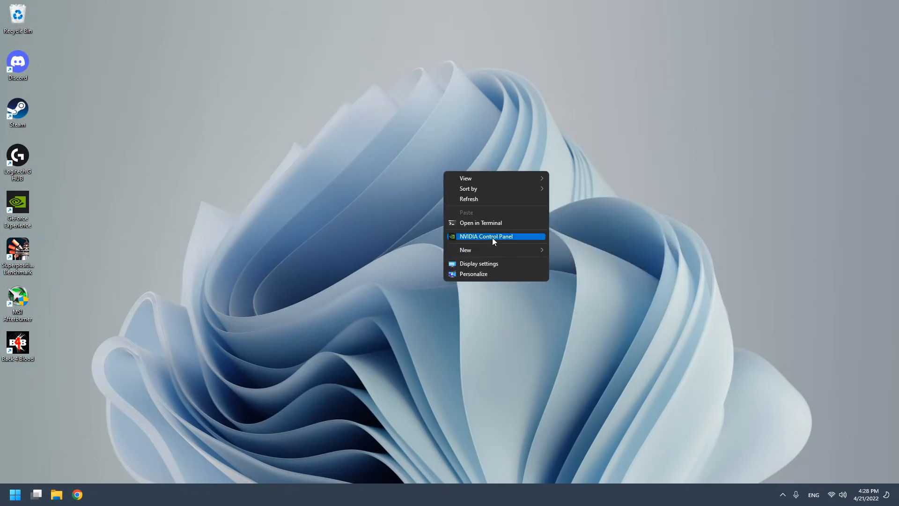
{"action": "left_click", "coordinate": [505, 237]}
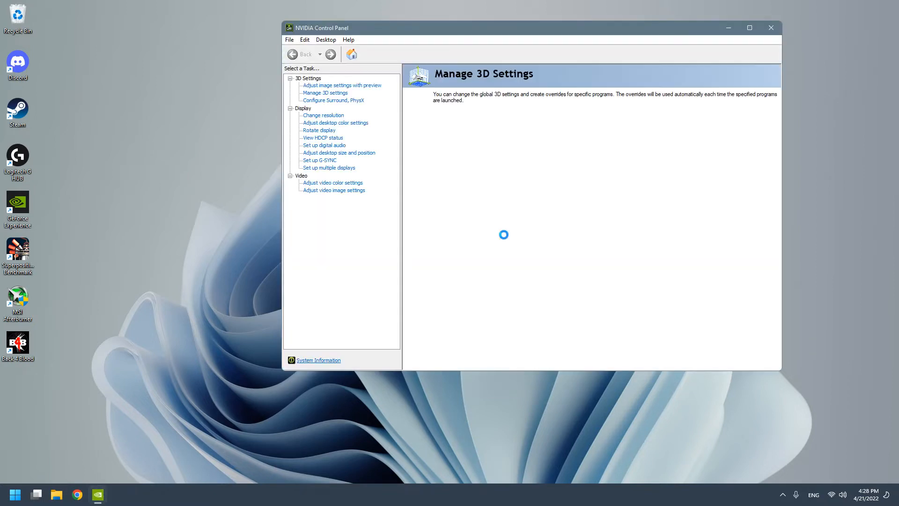
{"action": "left_click_drag", "start_coordinate": [476, 30], "coordinate": [467, 40]}
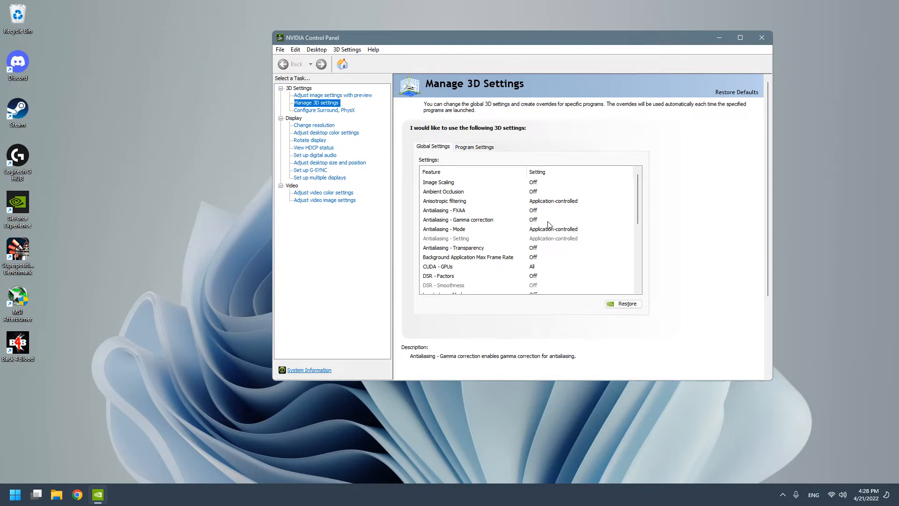
Step: Set Monitor Technology to G-SYNC Compatible in the global 3D settings
{"action": "scroll", "coordinate": [552, 234], "scroll_direction": "down", "scroll_amount": 1}
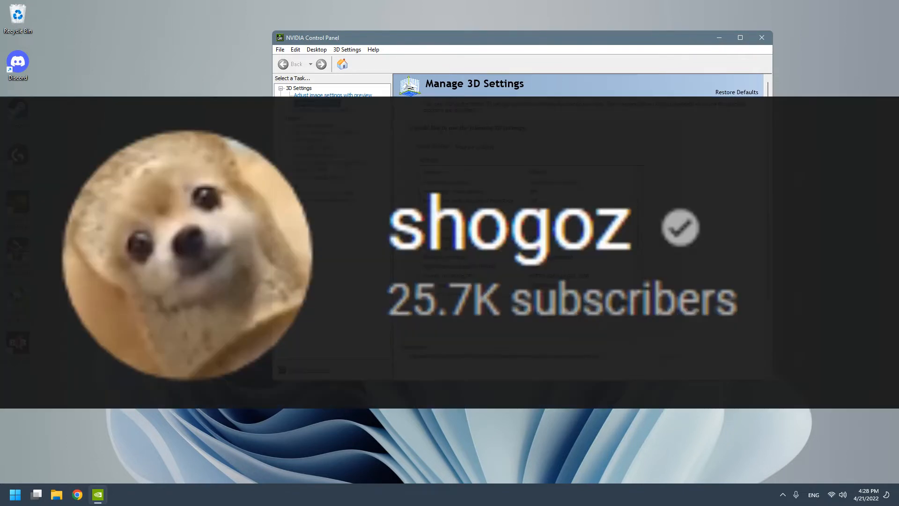
{"action": "left_click", "coordinate": [548, 211]}
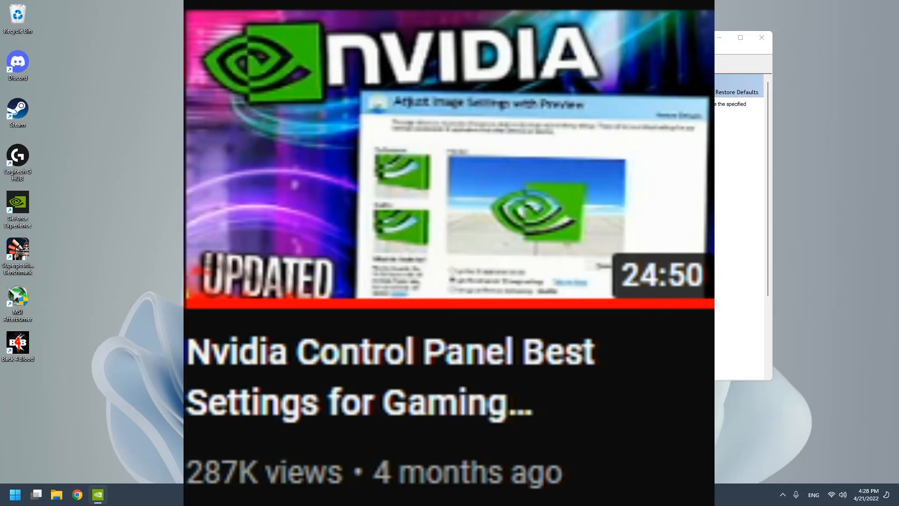
{"action": "left_click", "coordinate": [548, 225]}
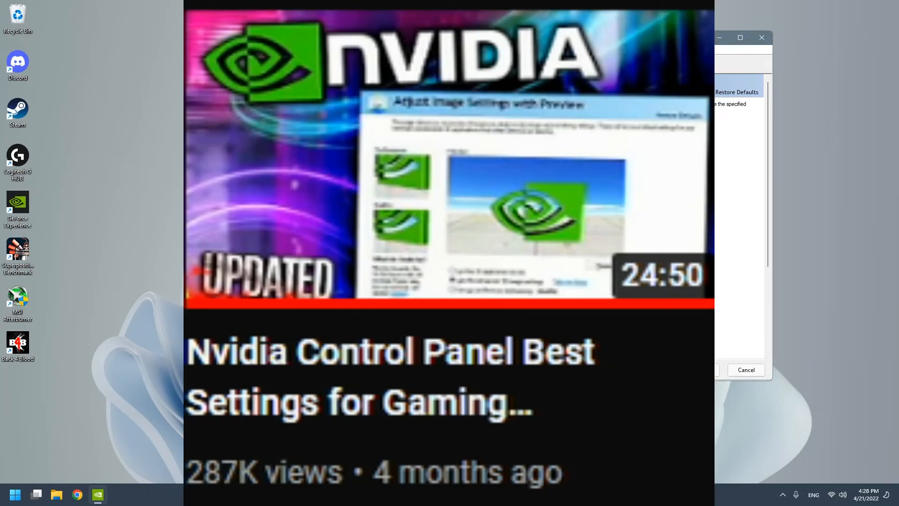
{"action": "left_click_drag", "start_coordinate": [636, 243], "coordinate": [636, 250]}
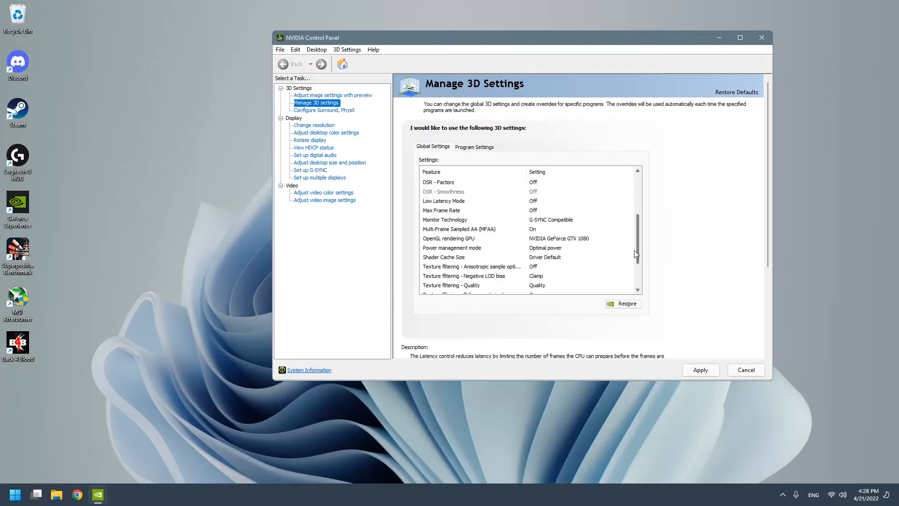
{"action": "left_click", "coordinate": [563, 221]}
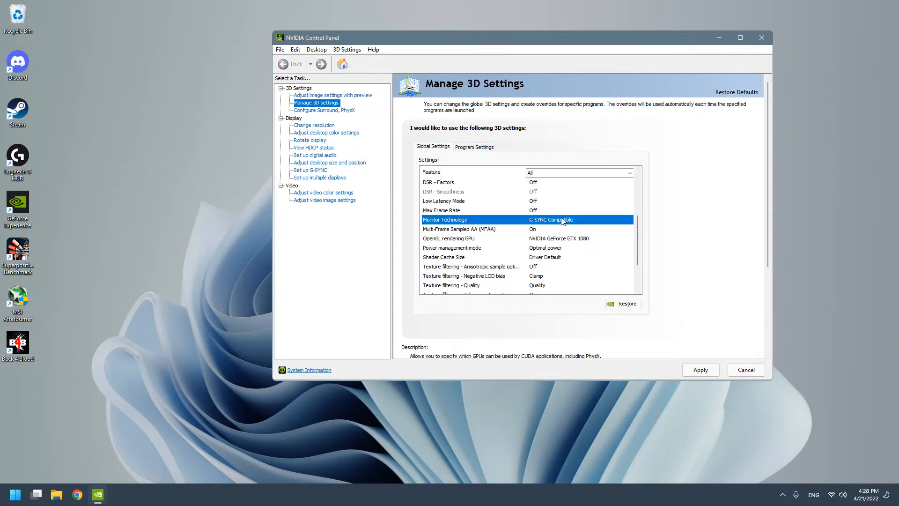
{"action": "left_click", "coordinate": [562, 221]}
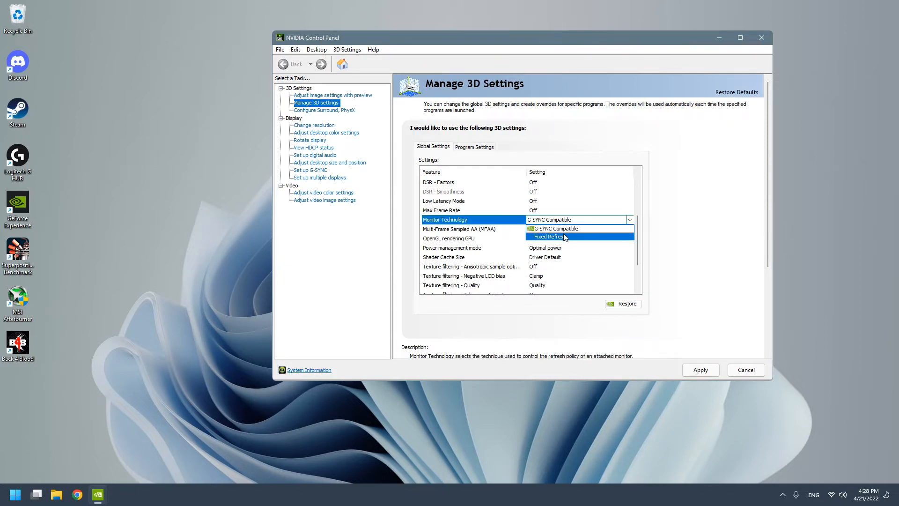
{"action": "left_click", "coordinate": [558, 228]}
Step: Review the Off, On and Ultra options of Low Latency Mode in the global 3D settings
{"action": "left_click", "coordinate": [550, 203]}
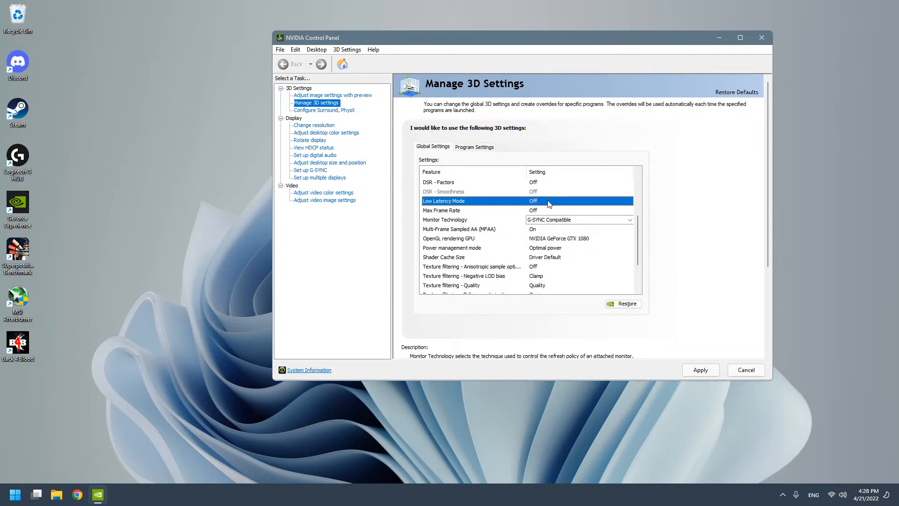
{"action": "left_click", "coordinate": [550, 202]}
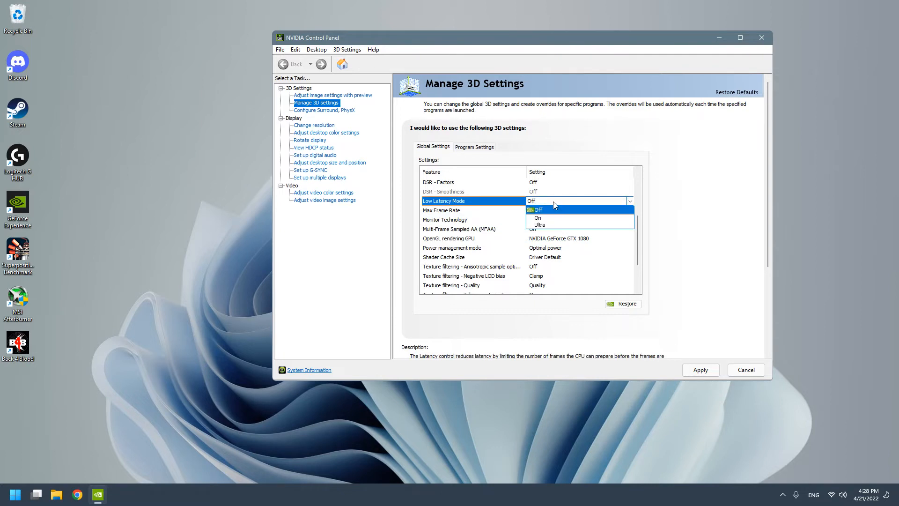
{"action": "left_click", "coordinate": [565, 201]}
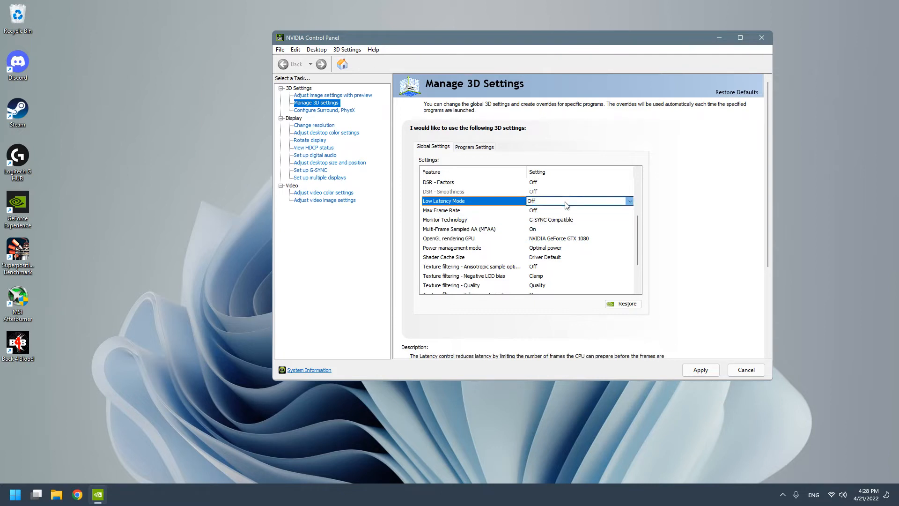
{"action": "left_click_drag", "start_coordinate": [637, 231], "coordinate": [637, 237]}
{"action": "left_click", "coordinate": [551, 184]}
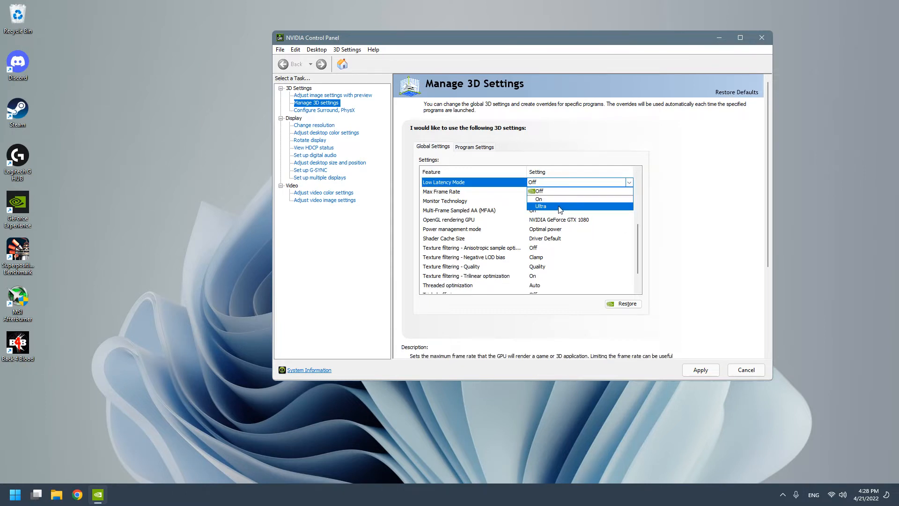
{"action": "scroll", "coordinate": [546, 206], "scroll_direction": "down", "scroll_amount": 1}
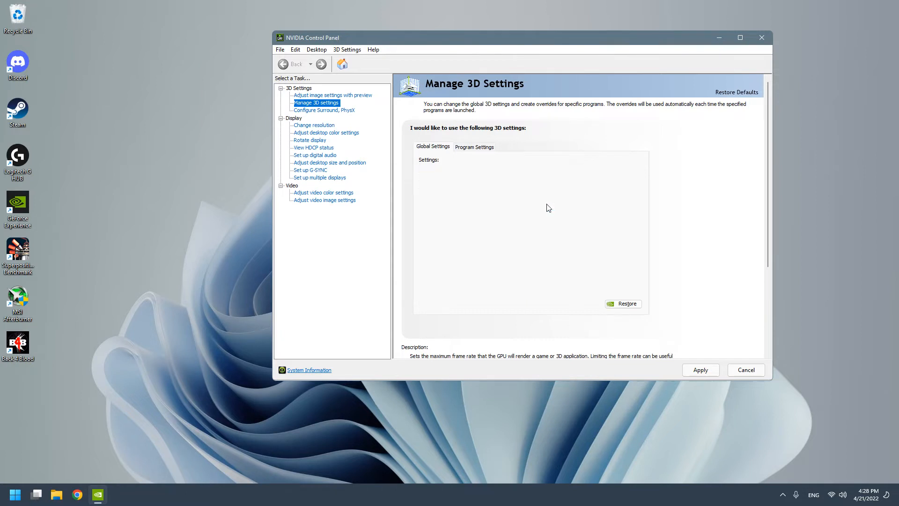
Step: Set Power management mode to Optimal power in the global 3D settings
{"action": "left_click", "coordinate": [568, 202]}
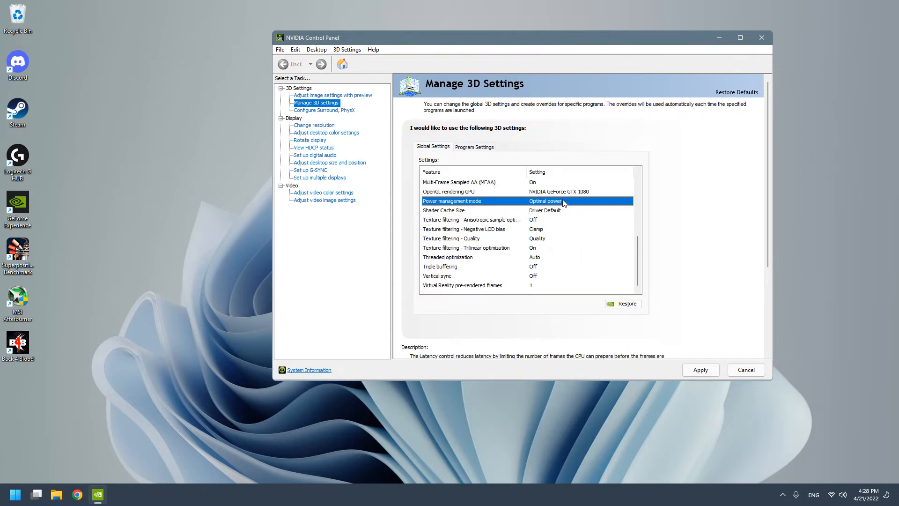
{"action": "left_click", "coordinate": [563, 201]}
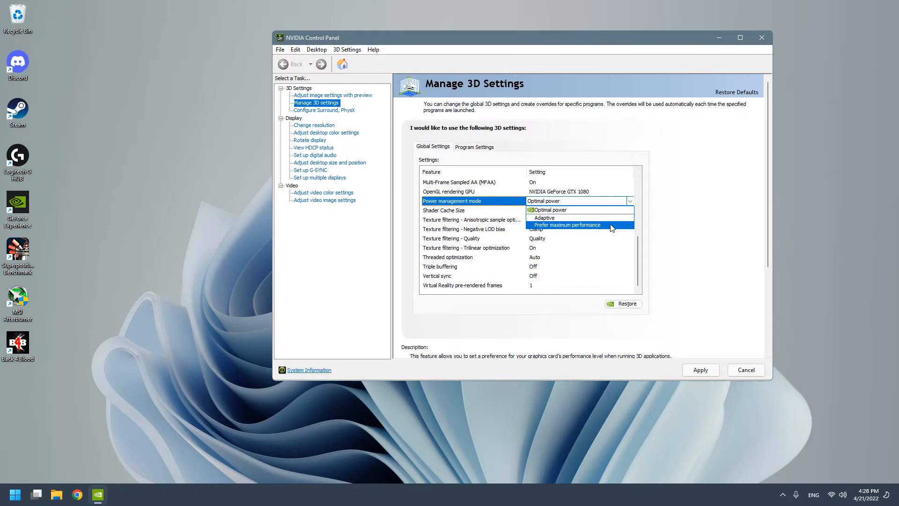
{"action": "left_click", "coordinate": [558, 211]}
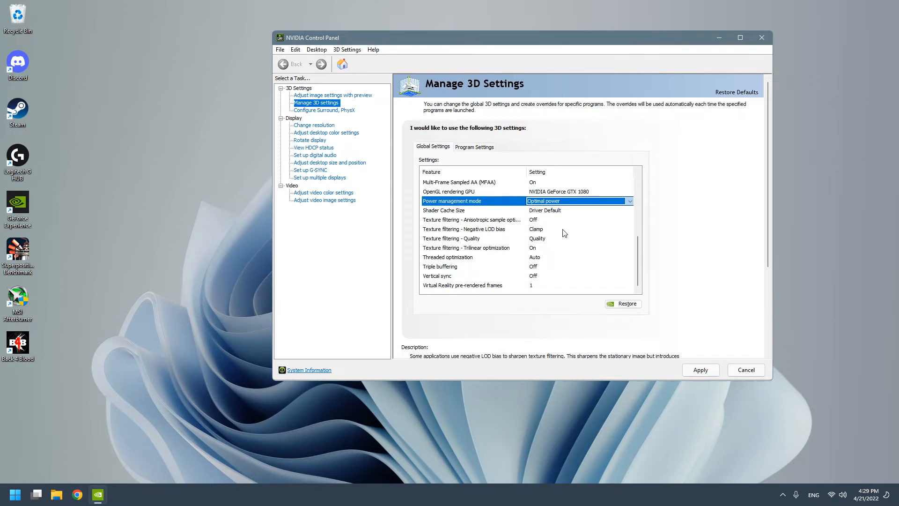
Step: Check the Texture filtering - Negative LOD bias setting in the global 3D settings
{"action": "left_click", "coordinate": [563, 232]}
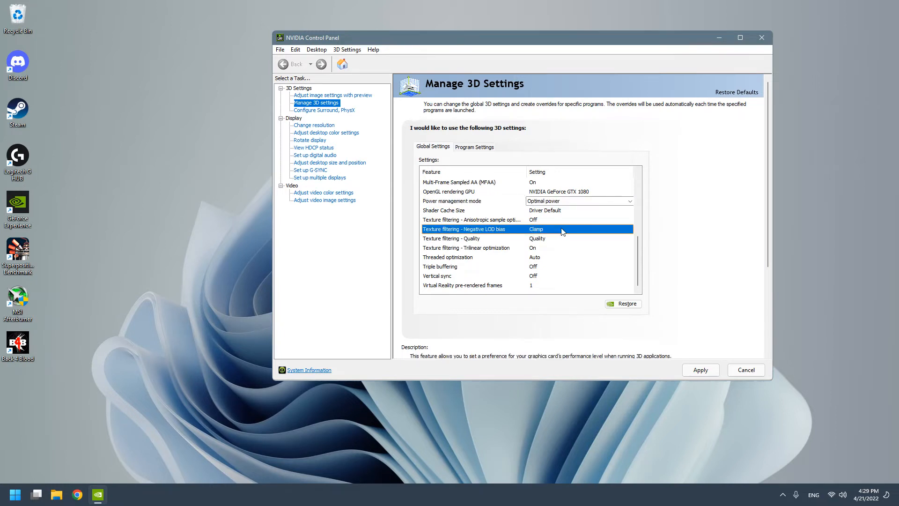
{"action": "left_click", "coordinate": [563, 232]}
{"action": "left_click", "coordinate": [556, 240]}
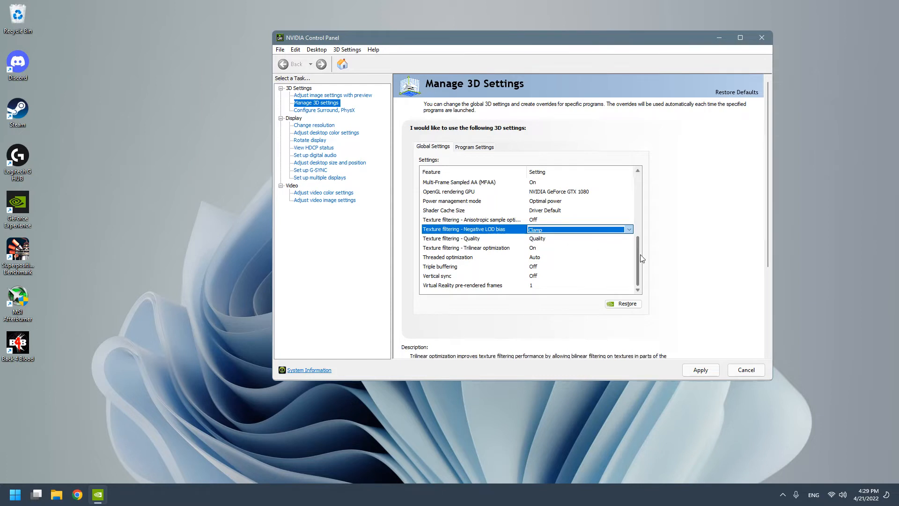
Step: Review the scaling mode, scaling device and refresh rate on the Adjust desktop size and position page
{"action": "left_click_drag", "start_coordinate": [639, 256], "coordinate": [622, 189]}
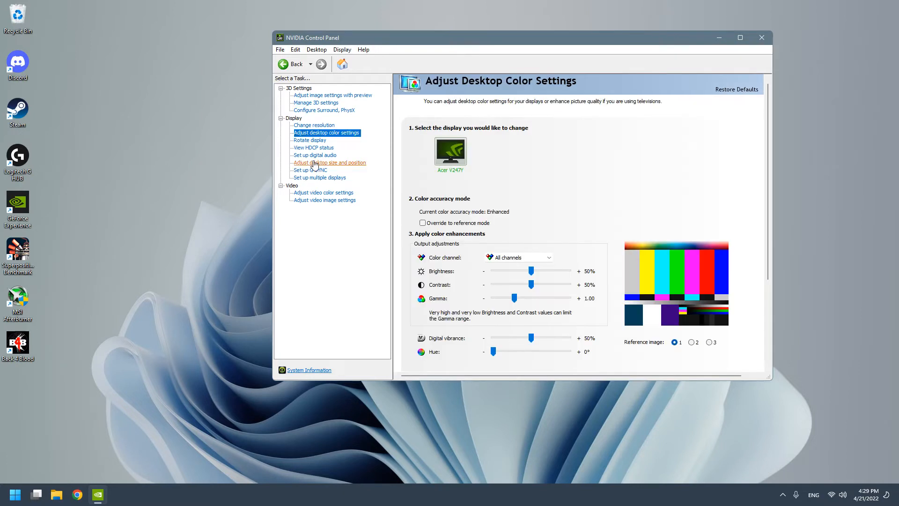
{"action": "left_click", "coordinate": [314, 163]}
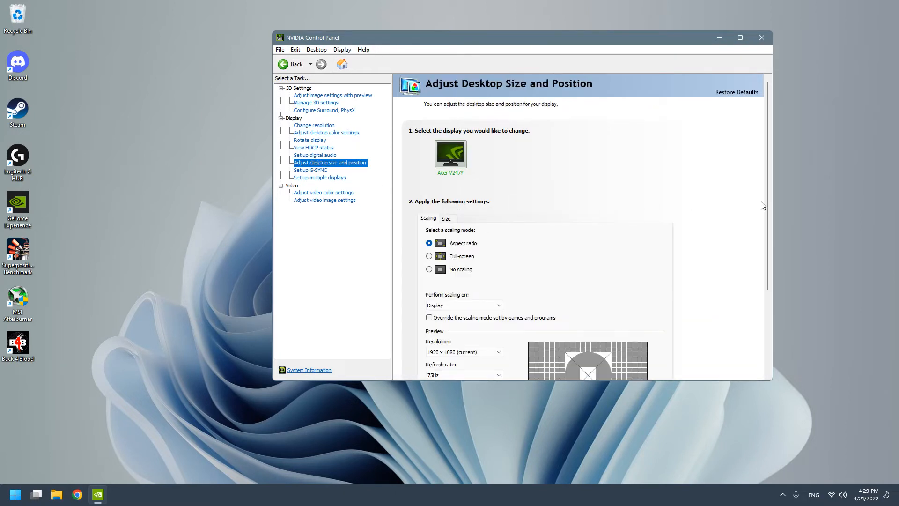
{"action": "left_click_drag", "start_coordinate": [767, 213], "coordinate": [752, 294]}
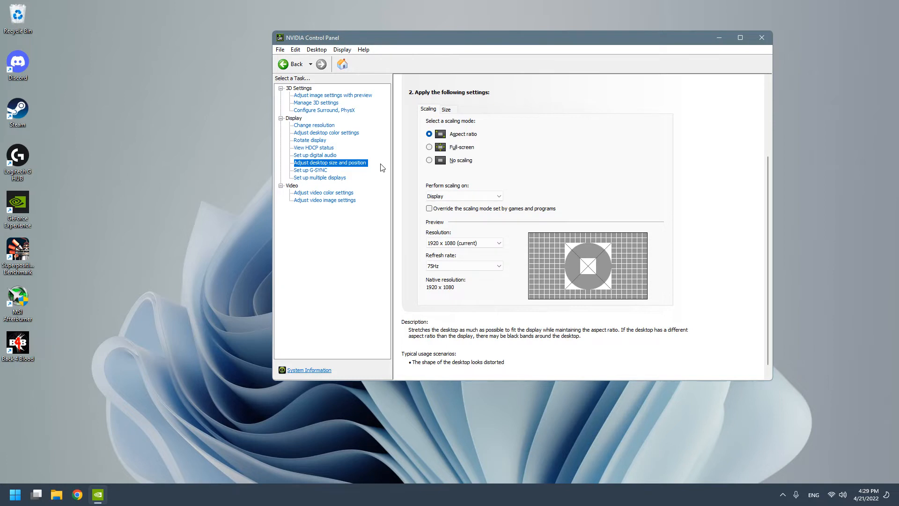
Step: Set the video color adjustments to use the NVIDIA settings with a Full (0-255) dynamic range
{"action": "left_click", "coordinate": [334, 193]}
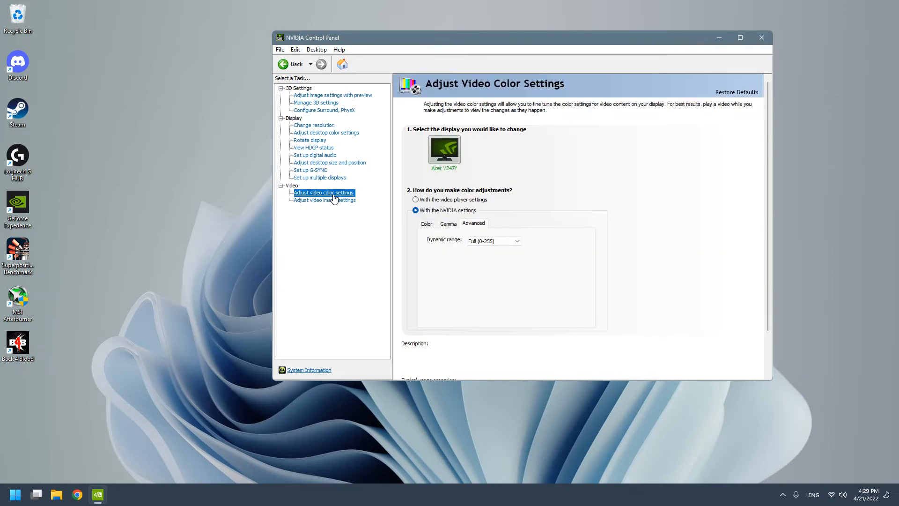
{"action": "left_click", "coordinate": [417, 201]}
{"action": "left_click", "coordinate": [416, 211]}
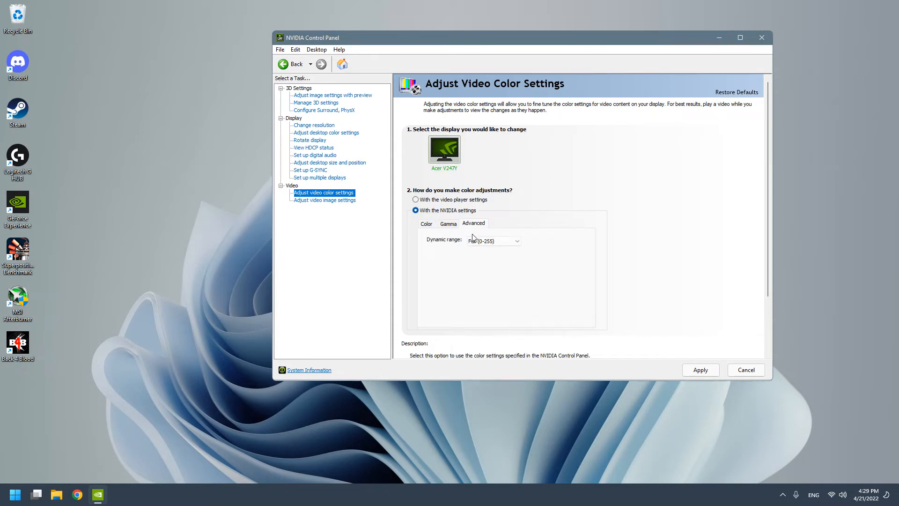
{"action": "left_click", "coordinate": [489, 241]}
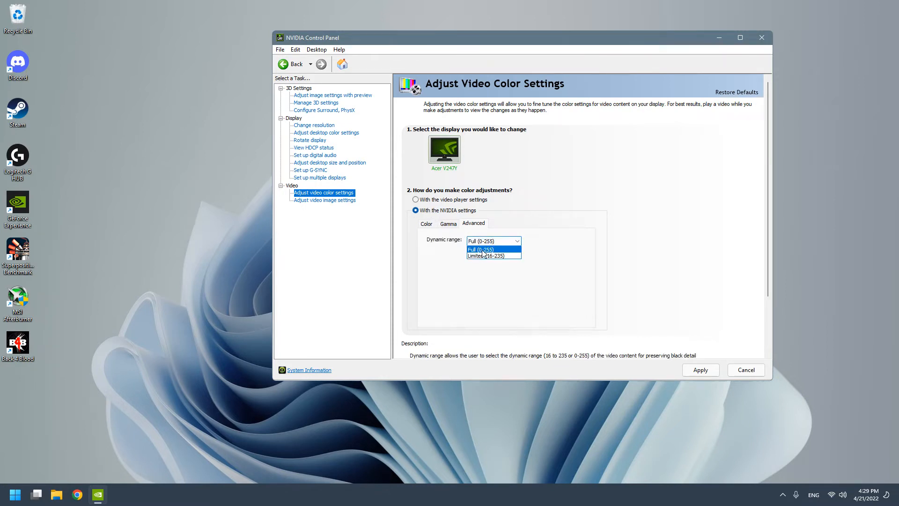
{"action": "left_click", "coordinate": [473, 248]}
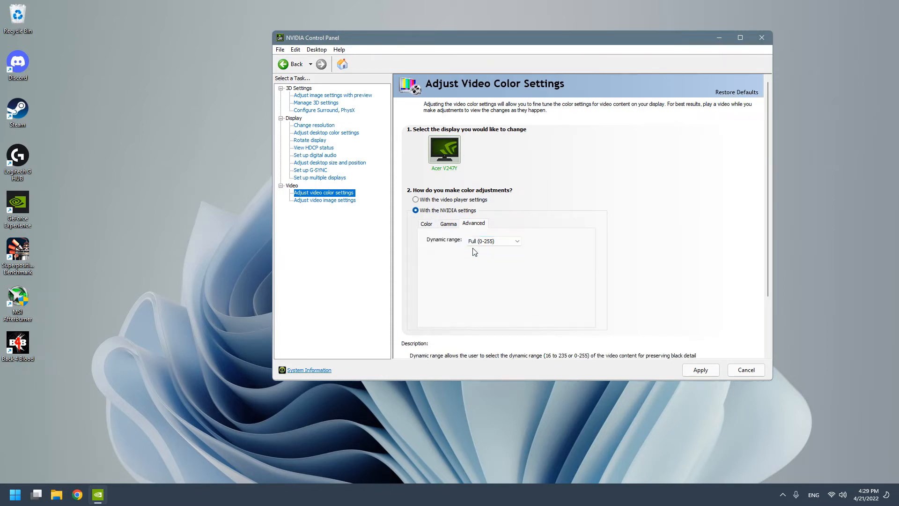
Step: On the Change resolution page, use NVIDIA color settings with a Full output dynamic range
{"action": "left_click", "coordinate": [329, 135]}
{"action": "left_click", "coordinate": [324, 125]}
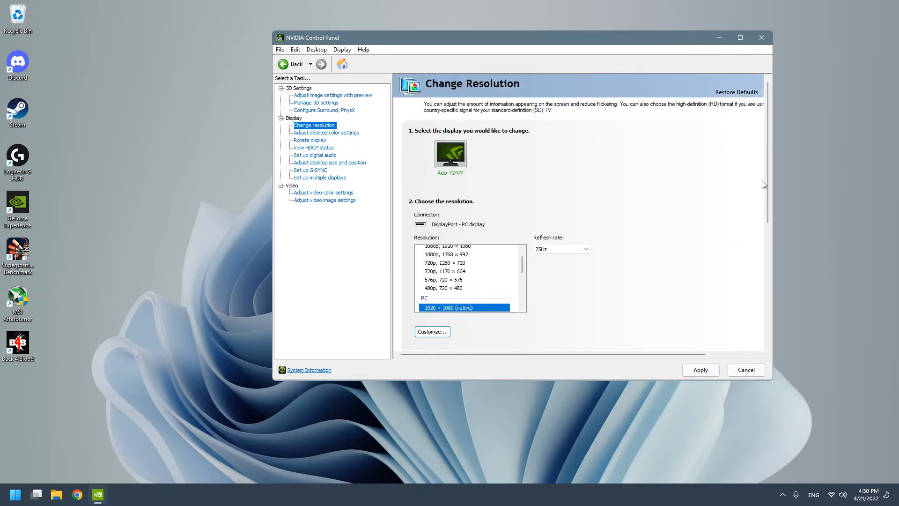
{"action": "left_click_drag", "start_coordinate": [766, 180], "coordinate": [738, 291]}
{"action": "left_click", "coordinate": [437, 164]}
{"action": "left_click", "coordinate": [440, 174]}
{"action": "left_click", "coordinate": [542, 224]}
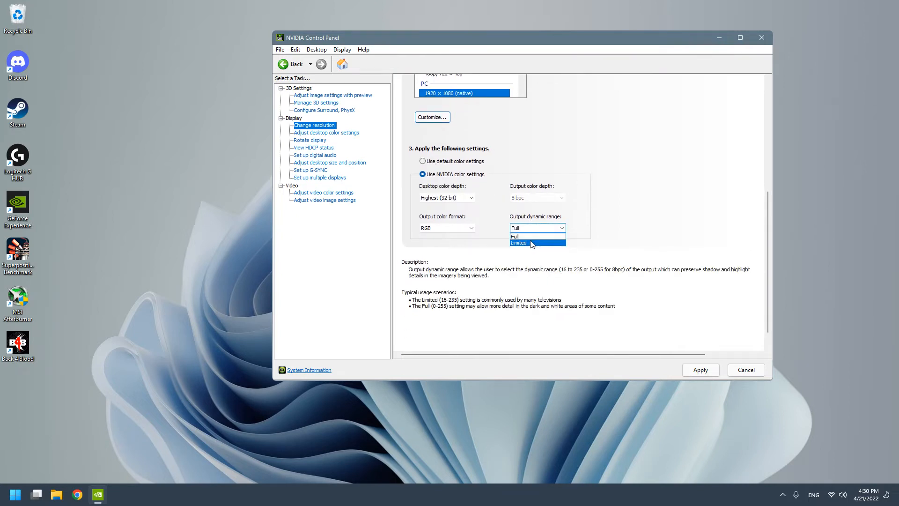
{"action": "left_click", "coordinate": [526, 236]}
Step: Set the output color format to RGB and the desktop color depth to Highest (32-bit), and apply the display changes
{"action": "left_click", "coordinate": [462, 228]}
{"action": "left_click", "coordinate": [462, 228]}
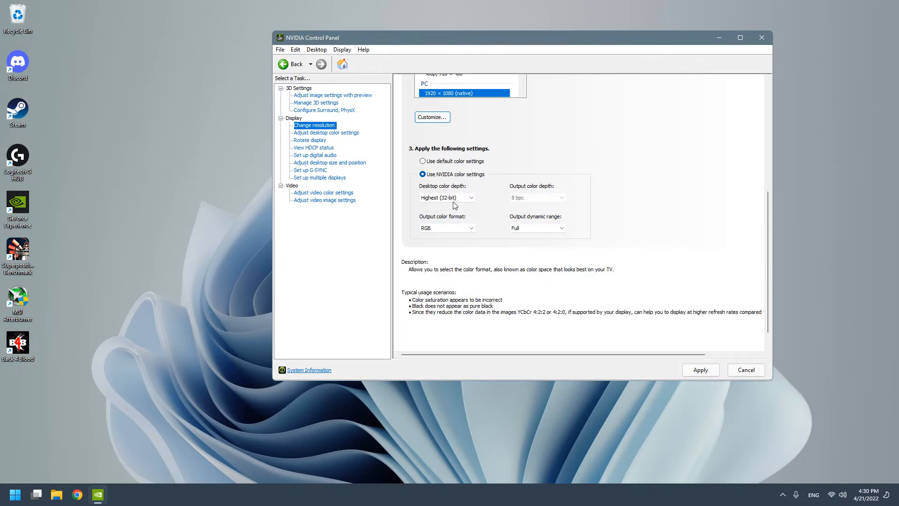
{"action": "left_click", "coordinate": [438, 196]}
{"action": "left_click", "coordinate": [604, 199]}
{"action": "left_click", "coordinate": [700, 369]}
{"action": "left_click", "coordinate": [561, 225]}
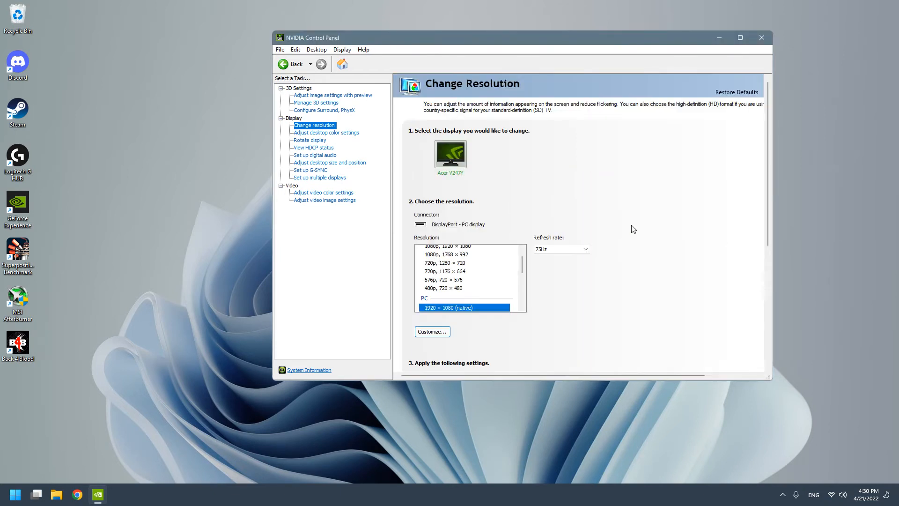
Step: Review the G-SYNC enabling, screen mode and display-specific options on the Set up G-SYNC page
{"action": "left_click", "coordinate": [312, 170]}
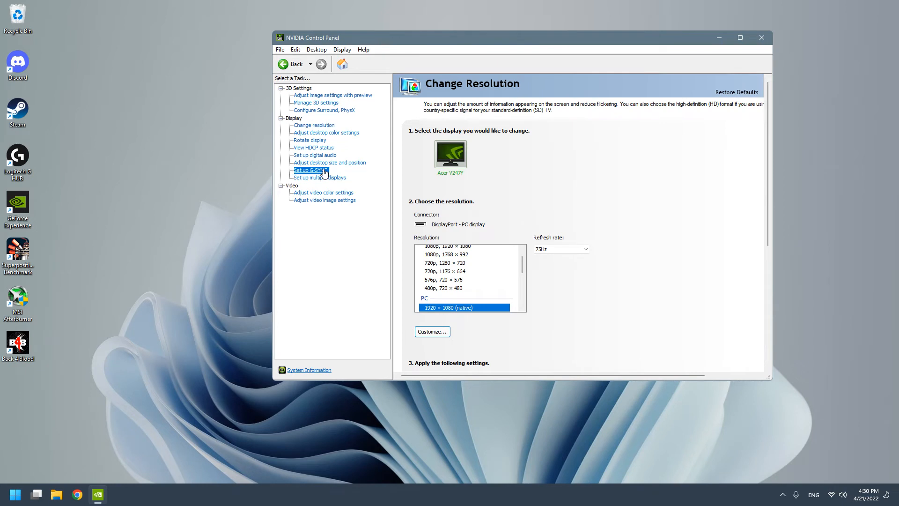
{"action": "mouse_move", "coordinate": [768, 224]}
{"action": "left_mouse_down"}
{"action": "mouse_move", "coordinate": [768, 234]}
{"action": "mouse_move", "coordinate": [766, 223]}
{"action": "left_mouse_up"}
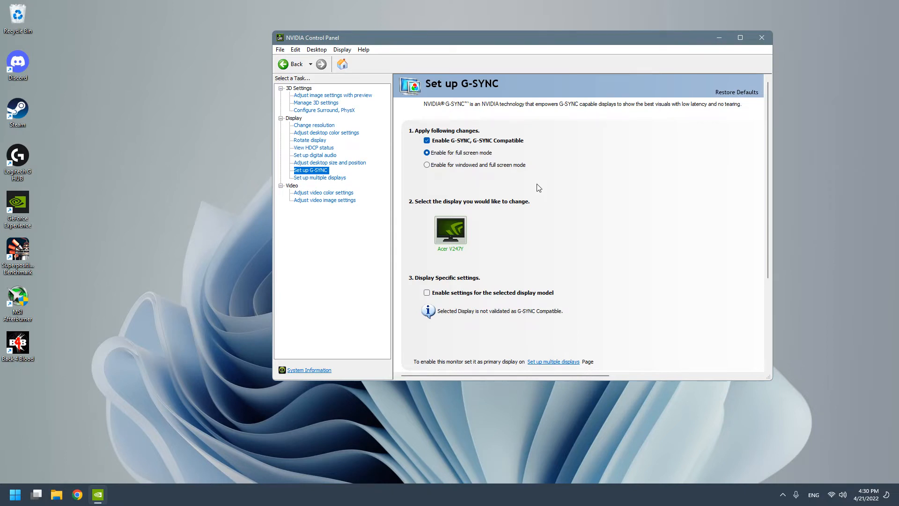
Step: Check the Vertical sync setting under Manage 3D settings and close the NVIDIA Control Panel
{"action": "left_click", "coordinate": [318, 104]}
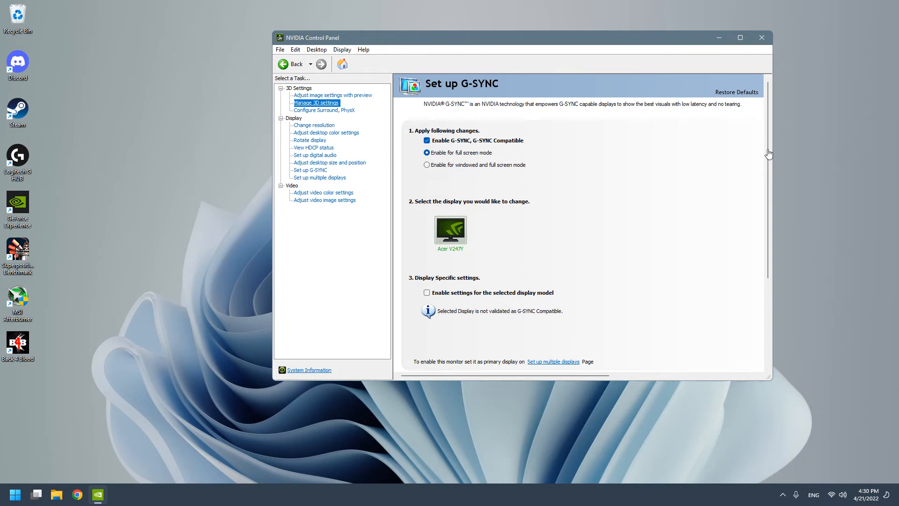
{"action": "left_click_drag", "start_coordinate": [767, 151], "coordinate": [765, 173]}
{"action": "left_click_drag", "start_coordinate": [639, 199], "coordinate": [508, 257]}
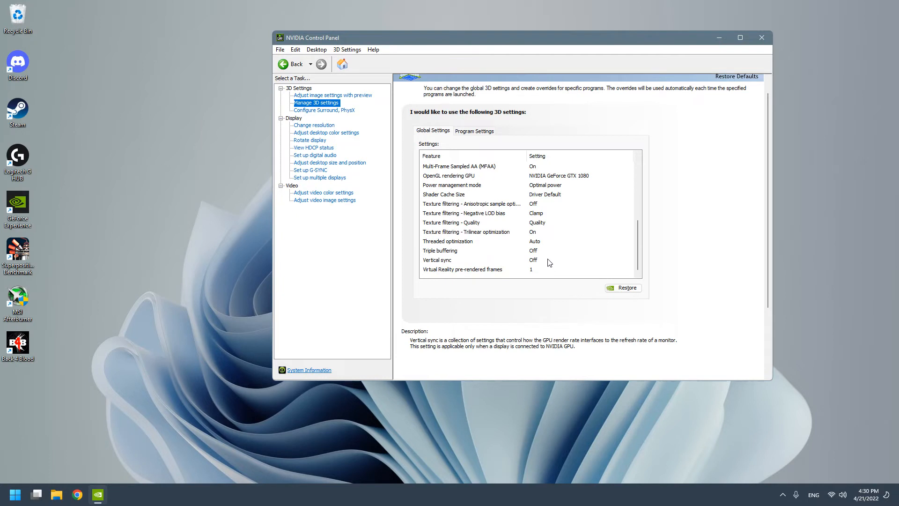
{"action": "left_click", "coordinate": [762, 38]}
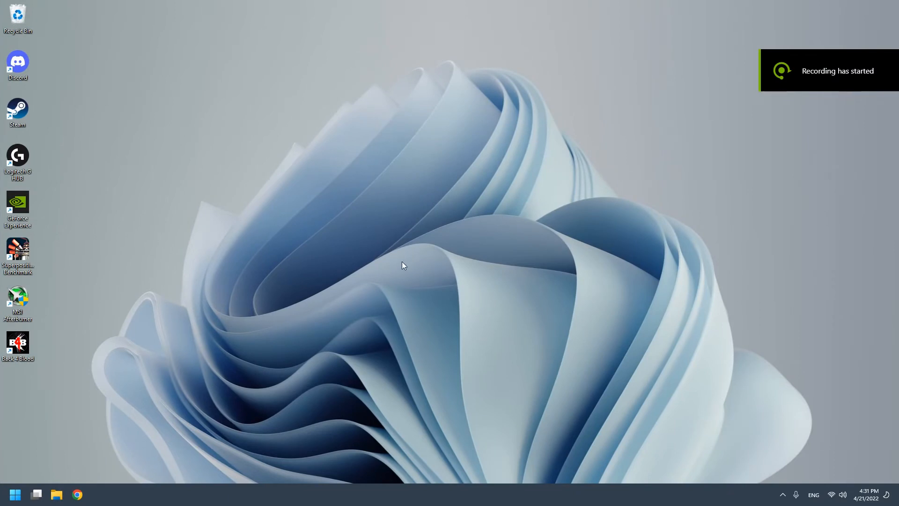
Step: Search Windows for the Transparency effects system setting and open its Visual effects page
{"action": "left_click", "coordinate": [1, 501]}
{"action": "type", "text": "transpe"}
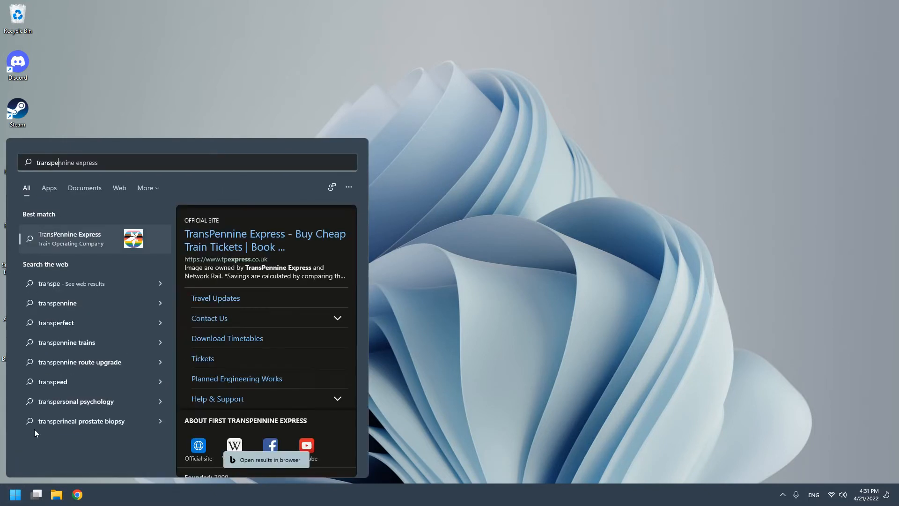
{"action": "key", "text": "BackSpace"}
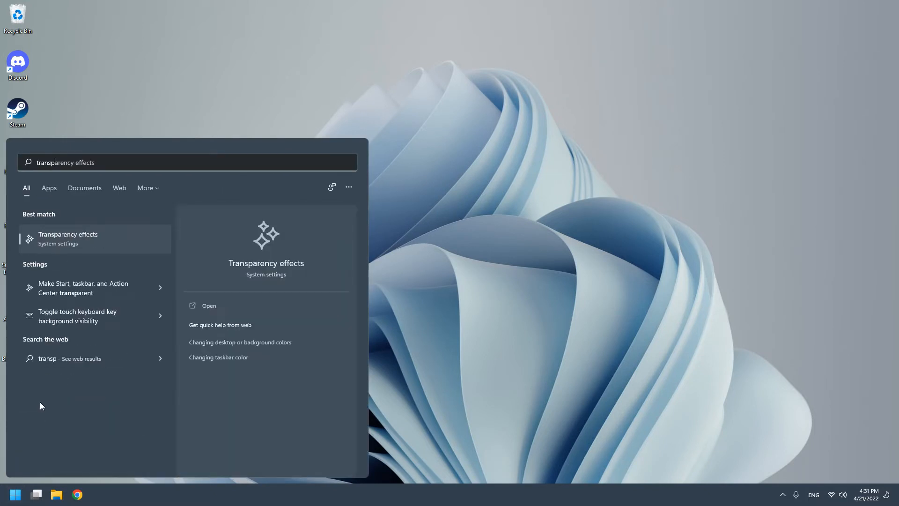
{"action": "left_click", "coordinate": [114, 236]}
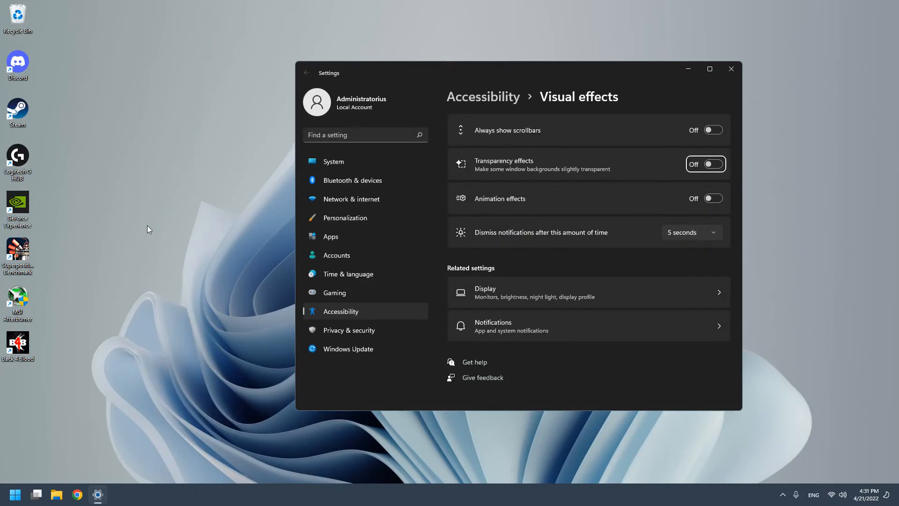
Step: Turn on Transparency effects and preview the Settings window over the desktop and an open Chrome window
{"action": "left_click_drag", "start_coordinate": [379, 71], "coordinate": [152, 61]}
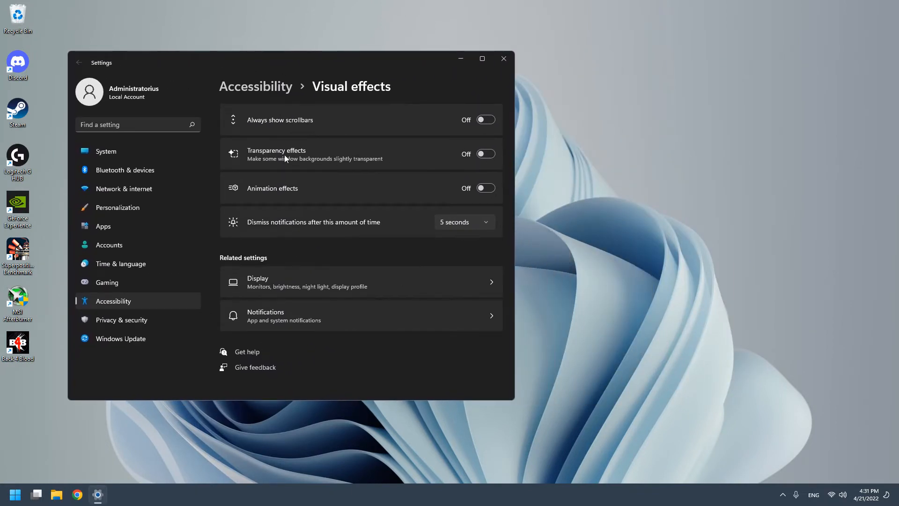
{"action": "left_click", "coordinate": [485, 154]}
{"action": "left_click_drag", "start_coordinate": [367, 61], "coordinate": [406, 79]}
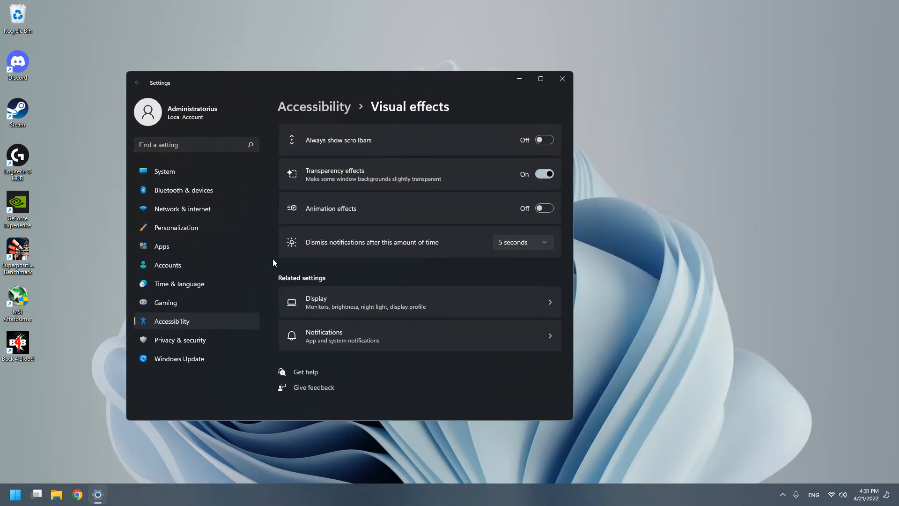
{"action": "left_click", "coordinate": [77, 494]}
{"action": "left_click_drag", "start_coordinate": [343, 89], "coordinate": [226, 85]}
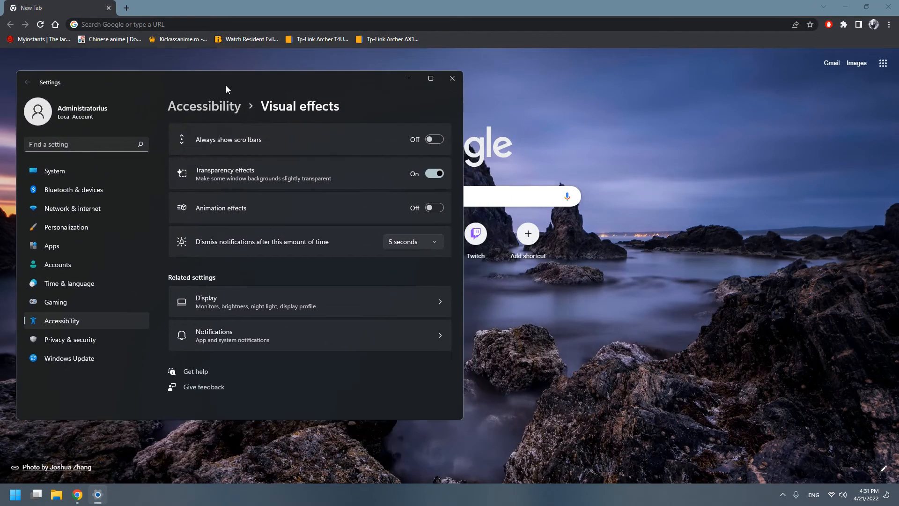
Step: Restore the maximized Chrome window to a smaller size, move it over the desktop and close it
{"action": "left_click", "coordinate": [645, 108]}
{"action": "left_click", "coordinate": [867, 7]}
{"action": "left_click_drag", "start_coordinate": [451, 44], "coordinate": [491, 224]}
{"action": "left_click", "coordinate": [684, 221]}
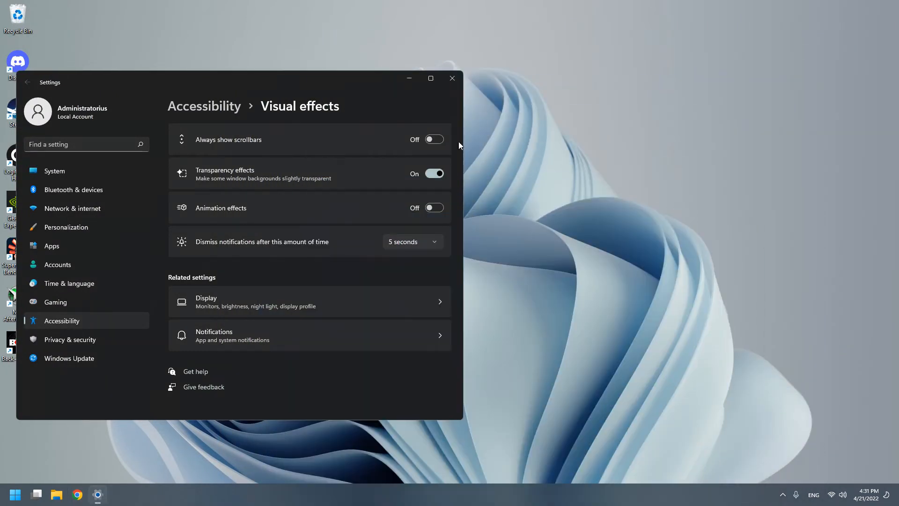
Step: Turn on Animation effects and test them by minimizing and restoring Settings and by opening, maximizing and closing Chrome
{"action": "left_click_drag", "start_coordinate": [341, 80], "coordinate": [445, 74]}
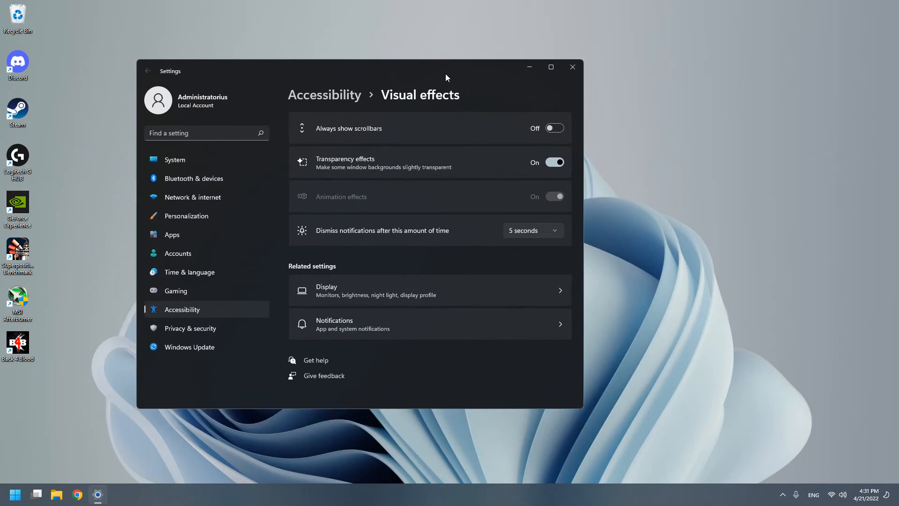
{"action": "left_click", "coordinate": [529, 67]}
{"action": "left_click", "coordinate": [97, 494]}
{"action": "left_click", "coordinate": [78, 494]}
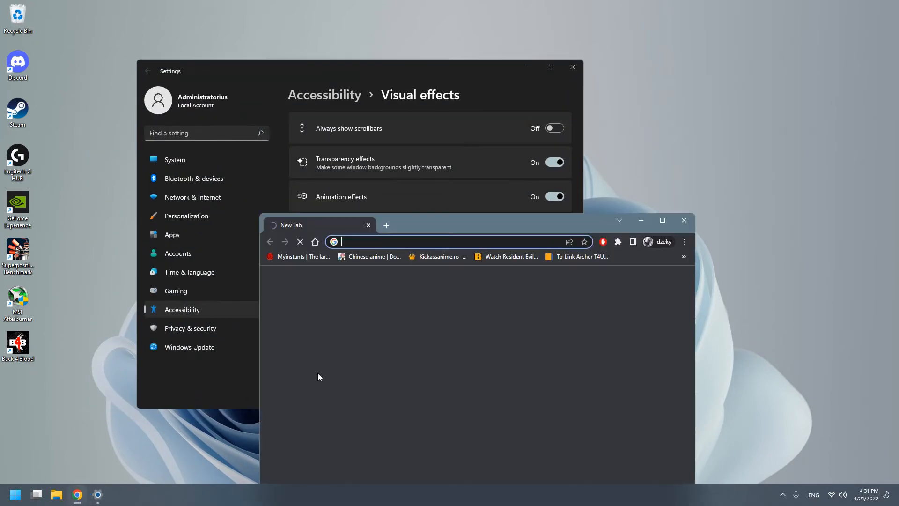
{"action": "left_click_drag", "start_coordinate": [565, 219], "coordinate": [416, 50]}
{"action": "double_click", "coordinate": [515, 53]}
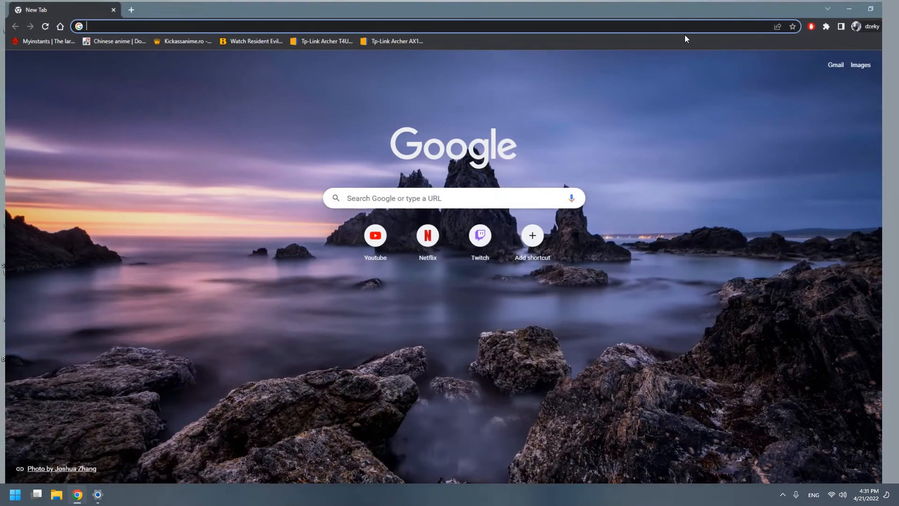
{"action": "left_click", "coordinate": [889, 7]}
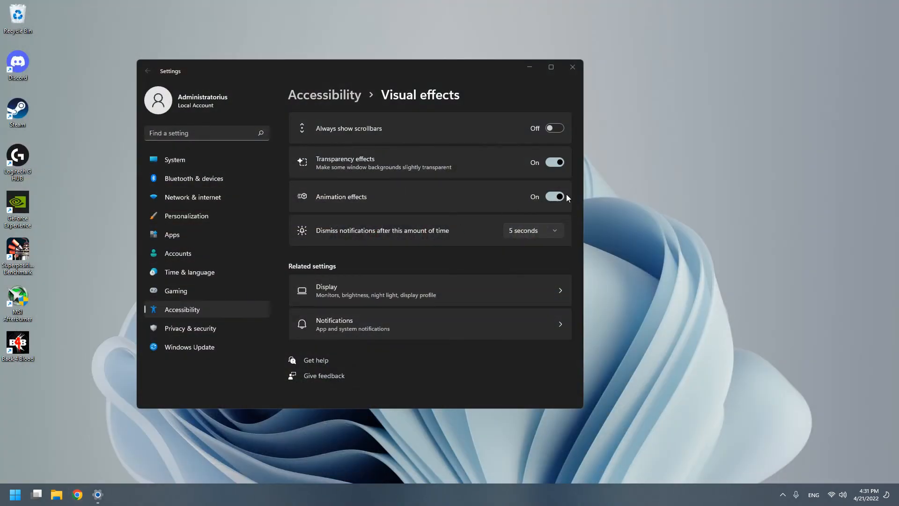
Step: Turn off Animation effects and Transparency effects, and test window behavior by opening and minimizing Chrome
{"action": "left_click", "coordinate": [555, 196]}
{"action": "left_click", "coordinate": [554, 162]}
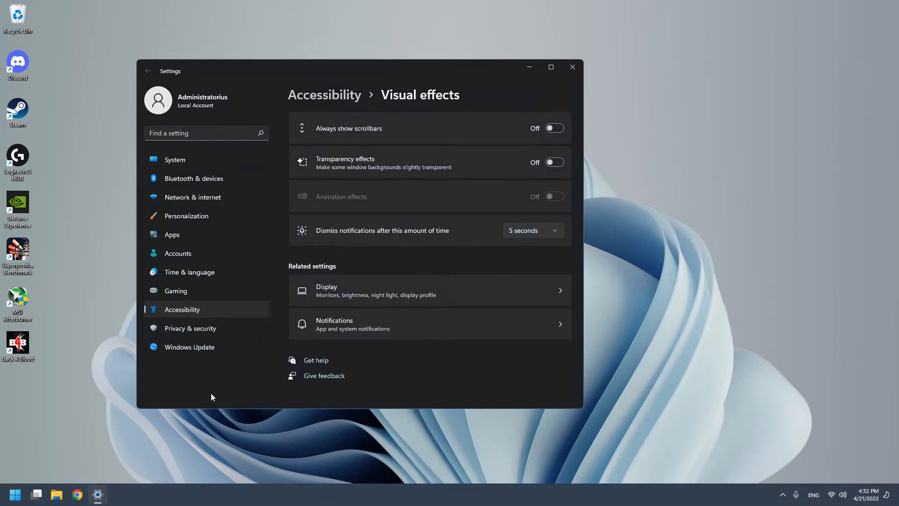
{"action": "left_click", "coordinate": [78, 494]}
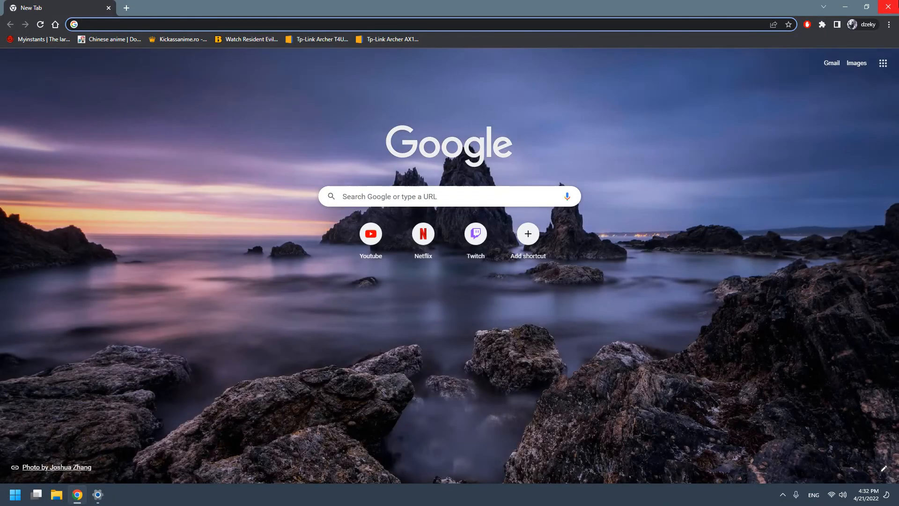
{"action": "left_click", "coordinate": [843, 7]}
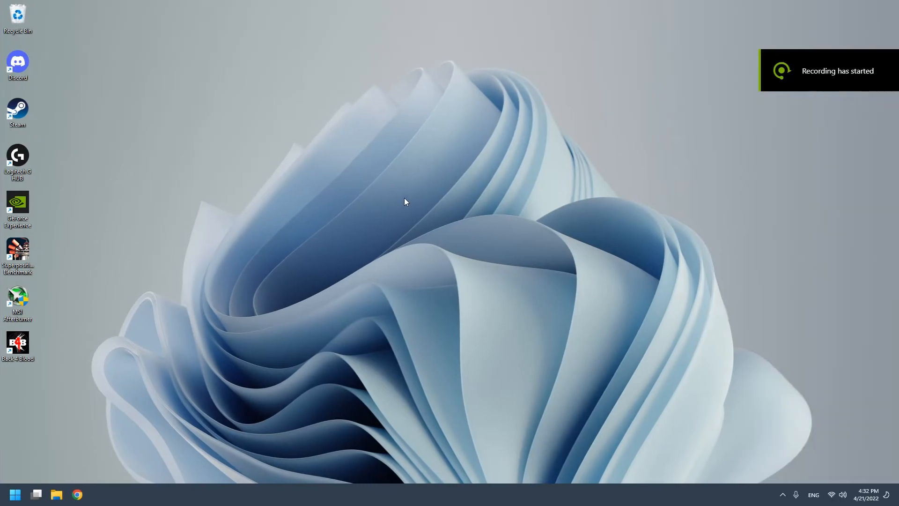
Step: Open the desktop's Display settings and set the display resolution to 1920 × 1080 (Recommended)
{"action": "right_click", "coordinate": [404, 200]}
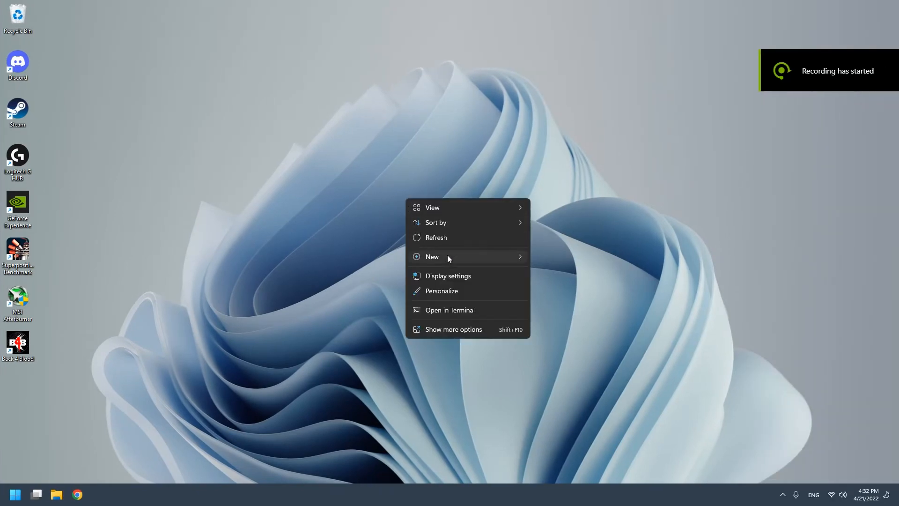
{"action": "left_click", "coordinate": [468, 277]}
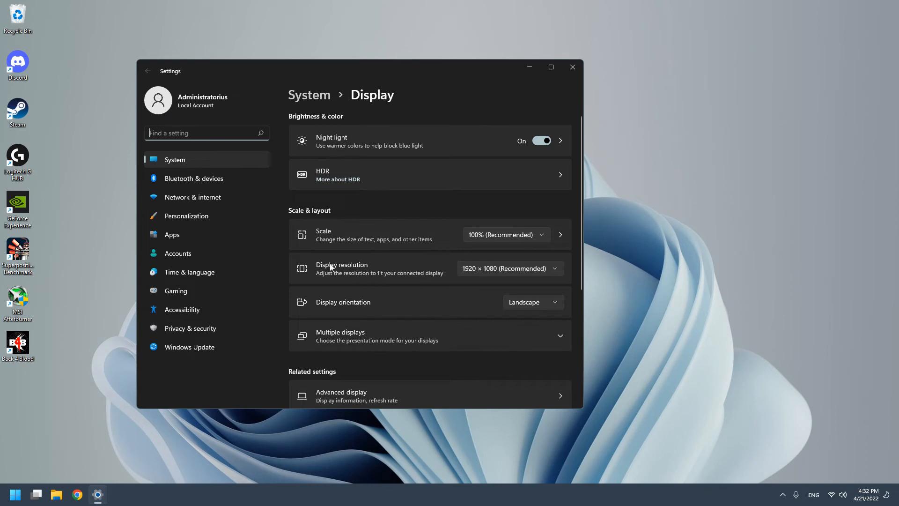
{"action": "left_click", "coordinate": [462, 268]}
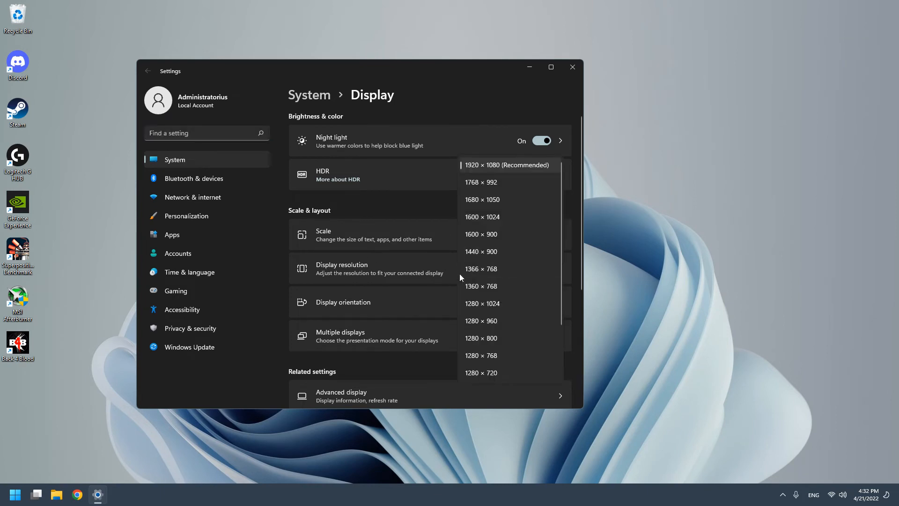
{"action": "left_click", "coordinate": [474, 168]}
Step: Set the monitor's refresh rate to 74.99 Hz in the Advanced display settings and close Settings
{"action": "scroll", "coordinate": [431, 226], "scroll_direction": "down", "scroll_amount": 5}
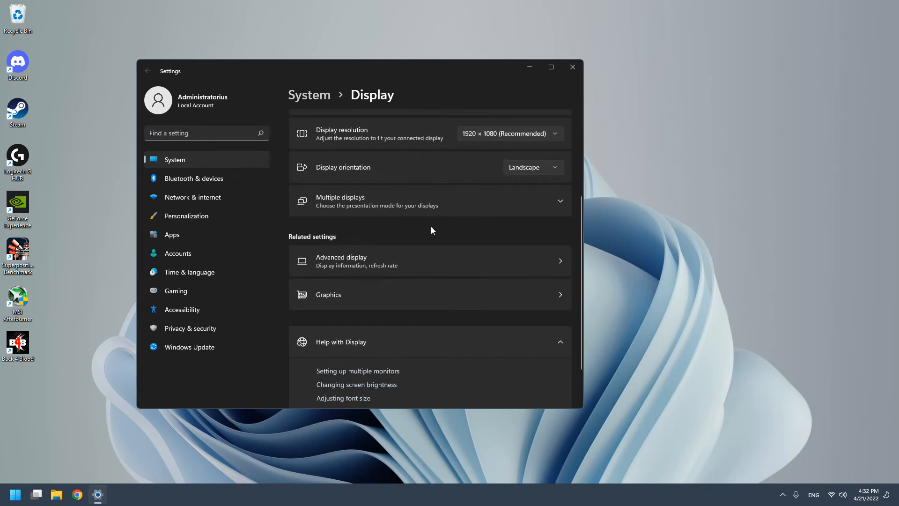
{"action": "left_click", "coordinate": [396, 215]}
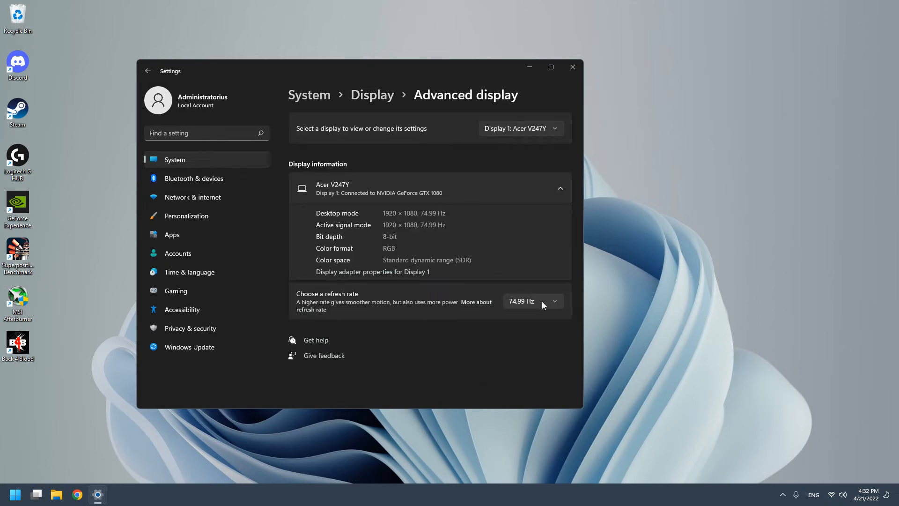
{"action": "left_click", "coordinate": [541, 303]}
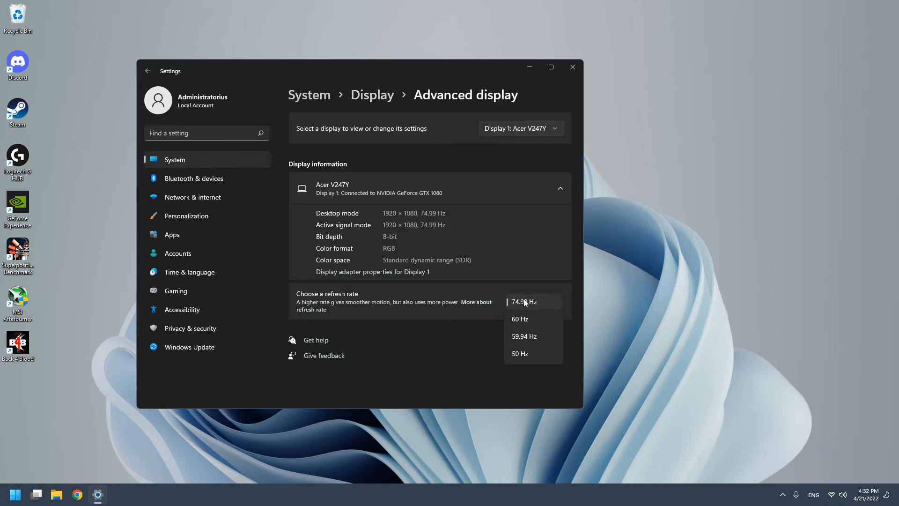
{"action": "left_click", "coordinate": [538, 299]}
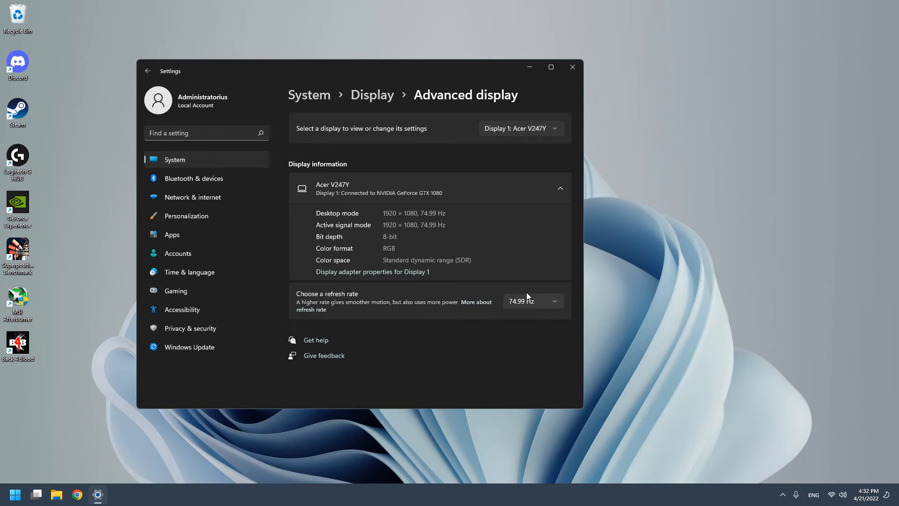
{"action": "left_click", "coordinate": [567, 73]}
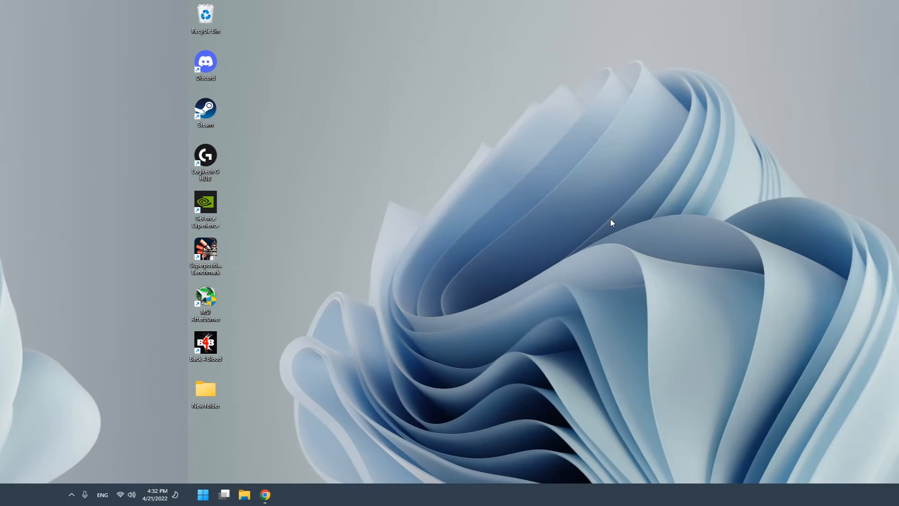
Step: Open the Windows Gaming settings, check the Game Mode option and return to the Gaming overview
{"action": "key", "text": "super+i"}
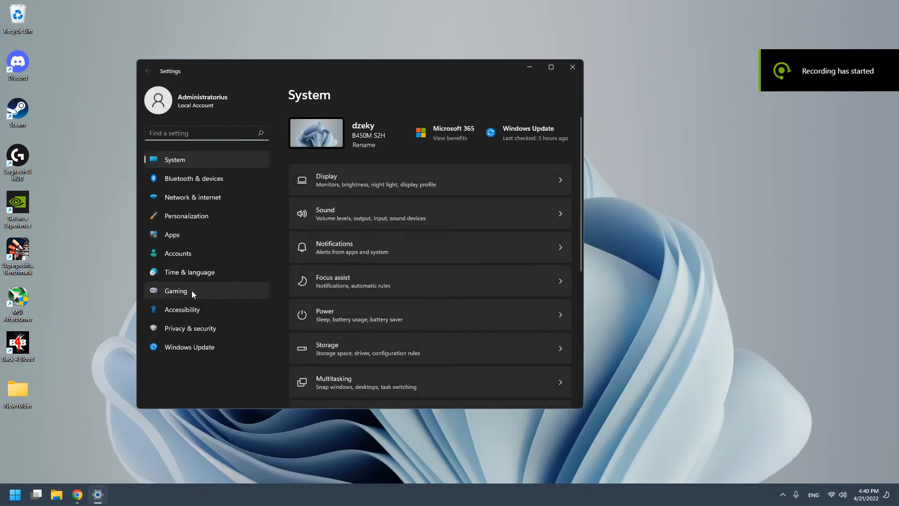
{"action": "left_click", "coordinate": [190, 291]}
{"action": "left_click", "coordinate": [402, 200]}
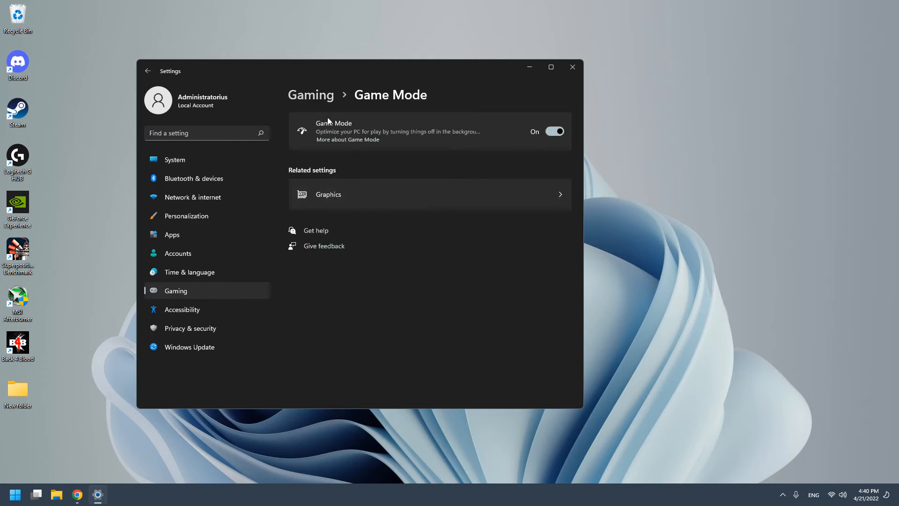
{"action": "left_click", "coordinate": [319, 97]}
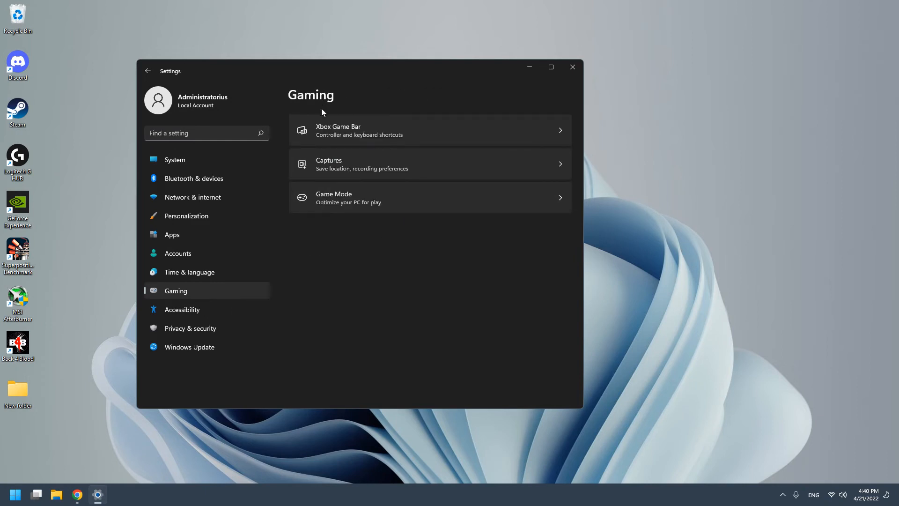
Step: Check the Xbox Game Bar controller option and the Captures recording preferences in the Gaming settings
{"action": "left_click", "coordinate": [398, 132]}
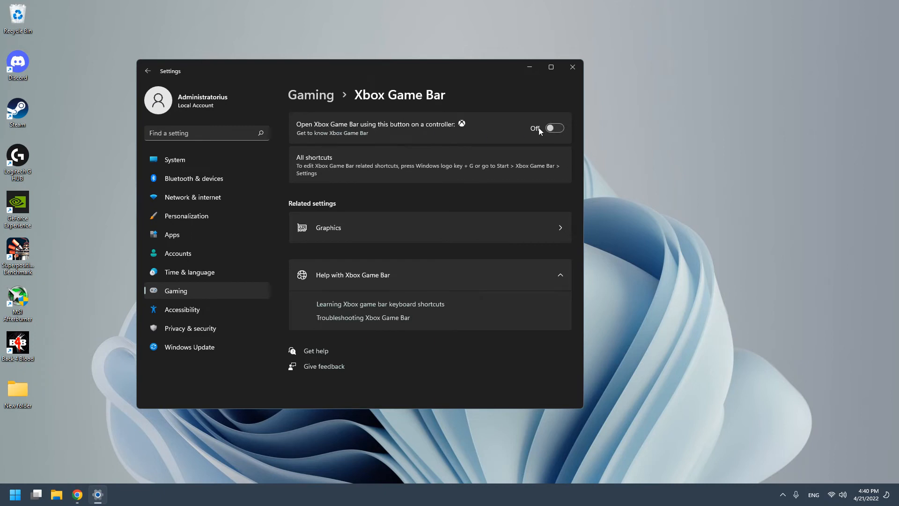
{"action": "left_click", "coordinate": [311, 96]}
{"action": "left_click", "coordinate": [340, 157]}
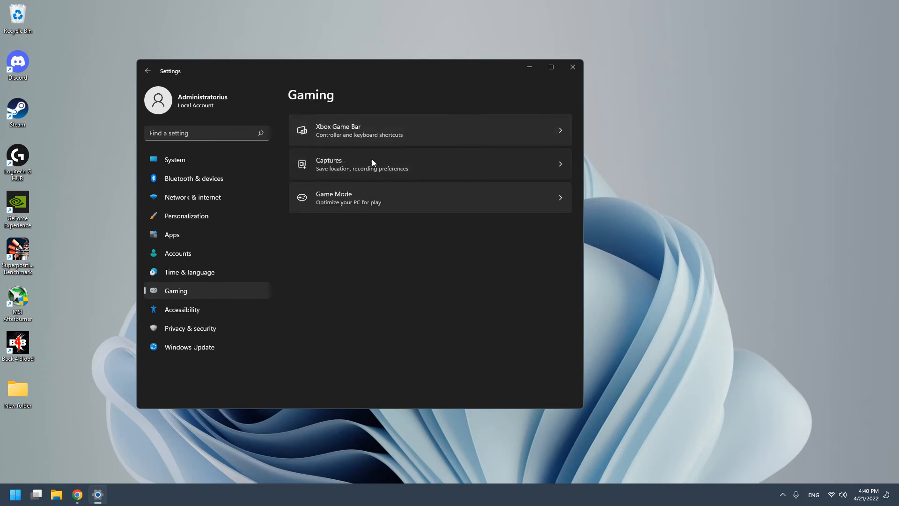
{"action": "scroll", "coordinate": [433, 159], "scroll_direction": "down", "scroll_amount": 1}
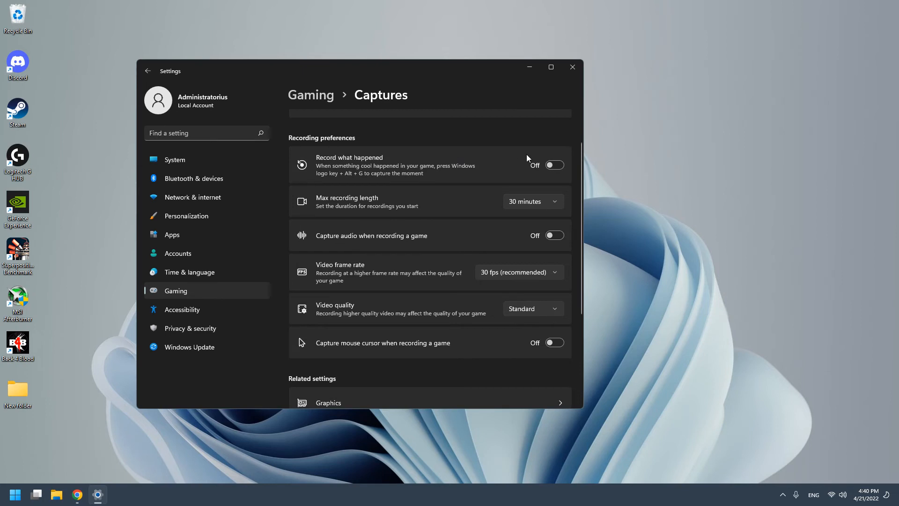
{"action": "left_click", "coordinate": [312, 100]}
Step: Set the graphics preference for left4dead2.exe to High performance in the Graphics settings, save it and close Settings
{"action": "left_click", "coordinate": [342, 193]}
{"action": "left_click", "coordinate": [350, 192]}
{"action": "scroll", "coordinate": [470, 182], "scroll_direction": "down", "scroll_amount": 5}
{"action": "left_click", "coordinate": [375, 298]}
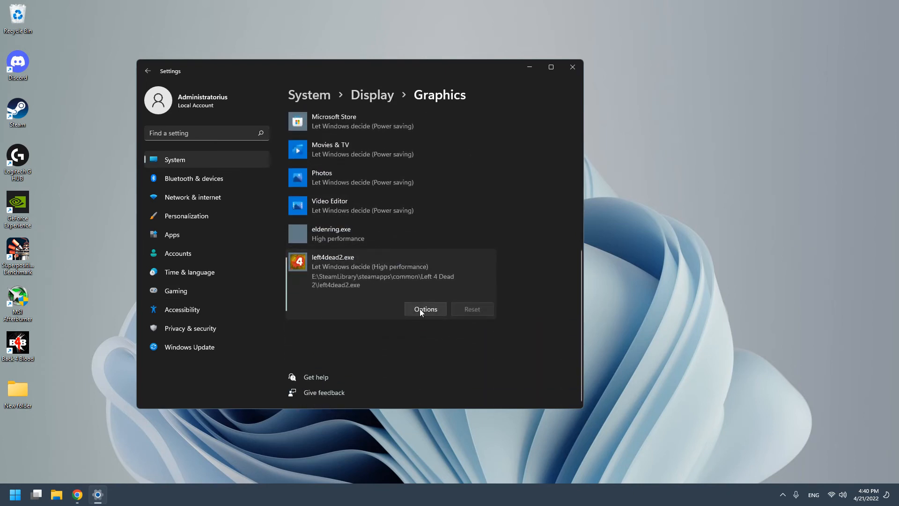
{"action": "left_click", "coordinate": [420, 310]}
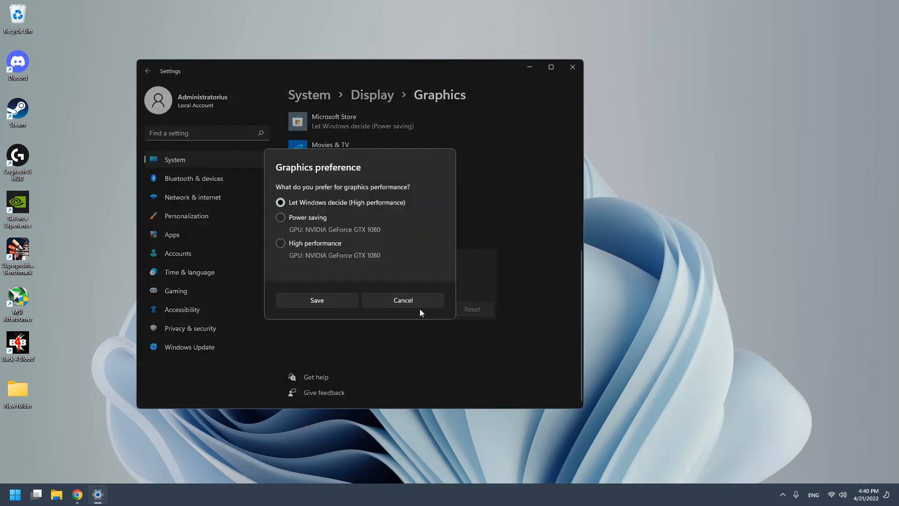
{"action": "left_click", "coordinate": [285, 243]}
{"action": "left_click", "coordinate": [336, 301]}
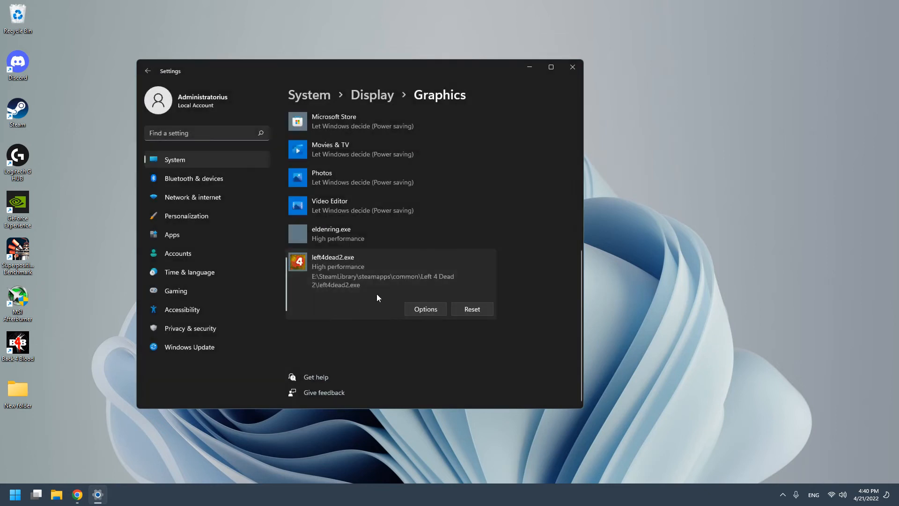
{"action": "scroll", "coordinate": [423, 271], "scroll_direction": "up", "scroll_amount": 1}
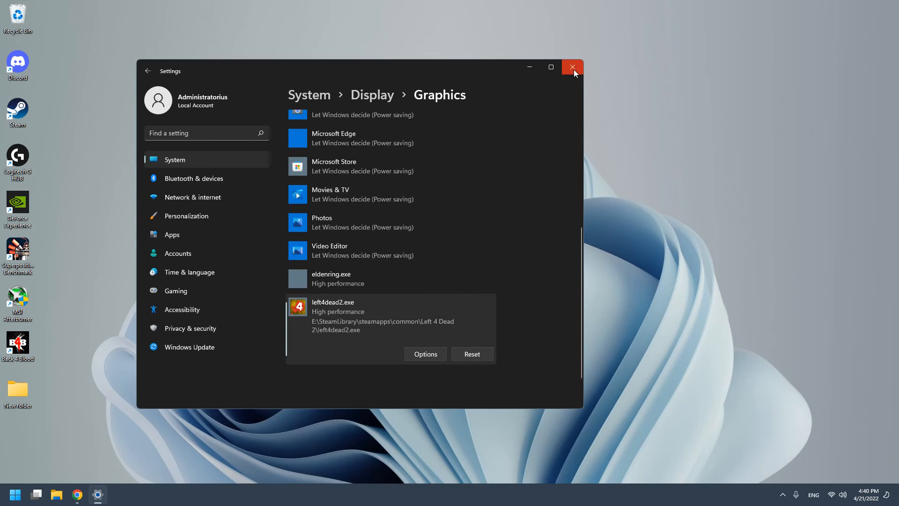
{"action": "left_click", "coordinate": [574, 70]}
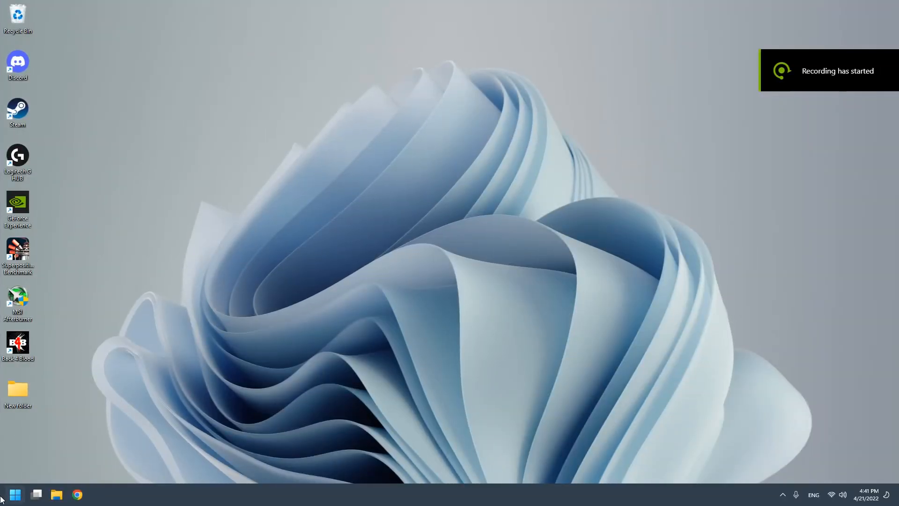
Step: Search Windows for the Storage settings, open them maximized and check the Cleanup recommendations before returning to the Storage page
{"action": "left_click", "coordinate": [203, 494]}
{"action": "type", "text": "storage"}
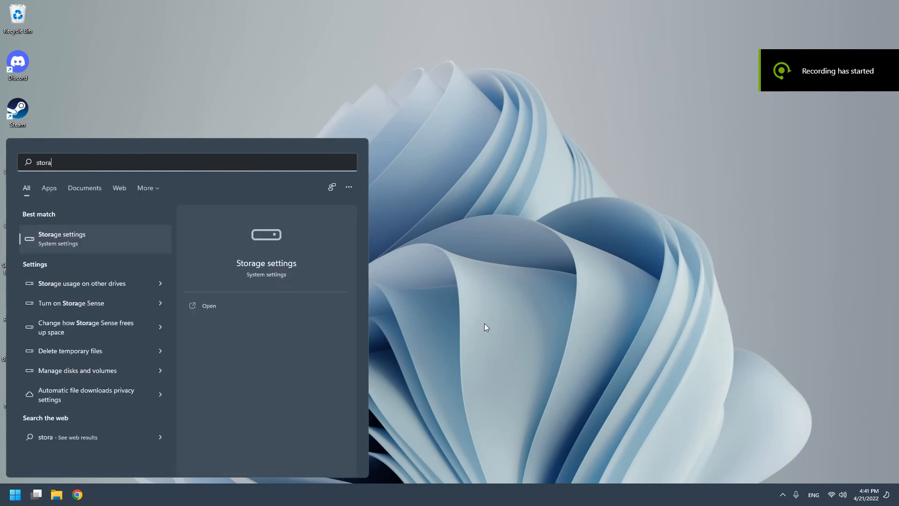
{"action": "left_click", "coordinate": [116, 234]}
{"action": "left_click_drag", "start_coordinate": [377, 69], "coordinate": [412, 64]}
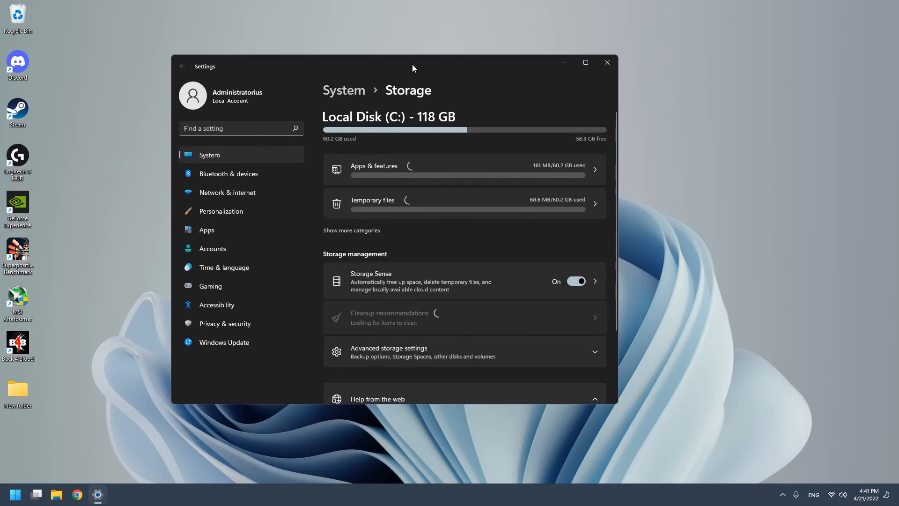
{"action": "left_click", "coordinate": [579, 66]}
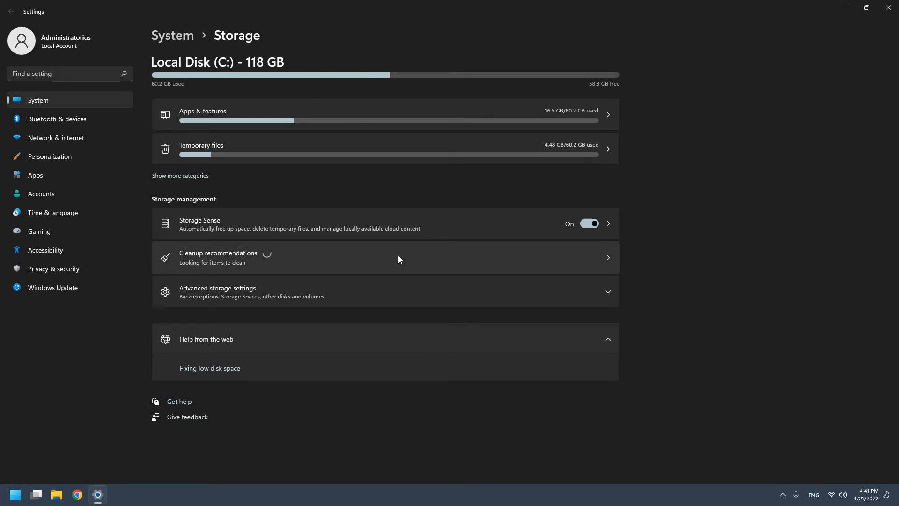
{"action": "left_click", "coordinate": [528, 257]}
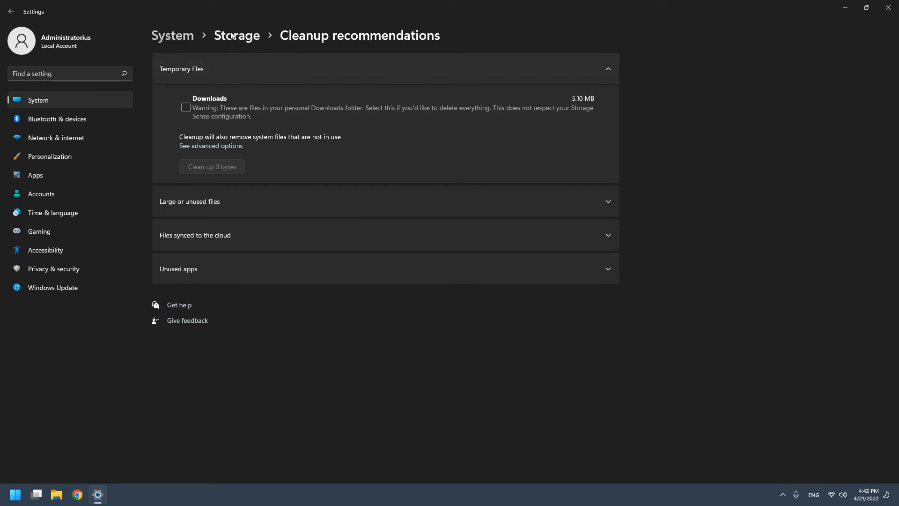
{"action": "left_click", "coordinate": [255, 35]}
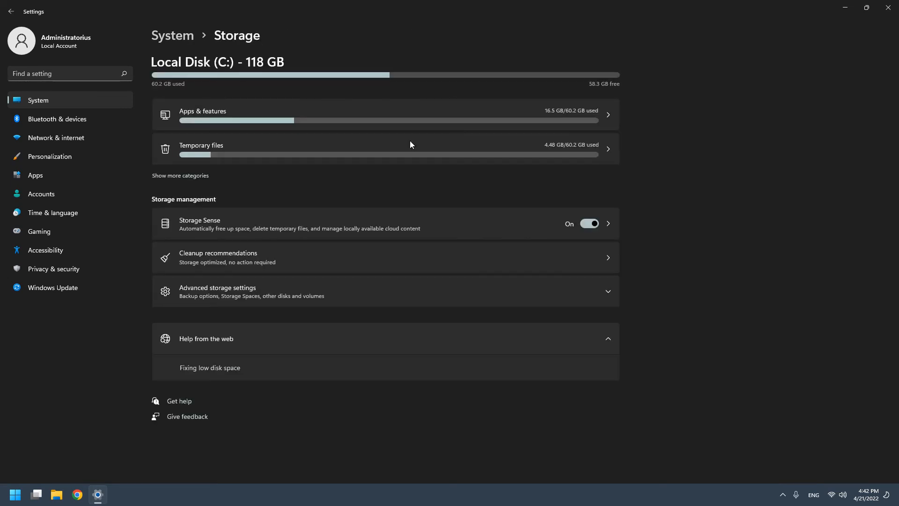
Step: Open the Storage Sense settings and select During low free disk space, 30 days for the recycle bin and Never for the Downloads folder
{"action": "left_click", "coordinate": [613, 225]}
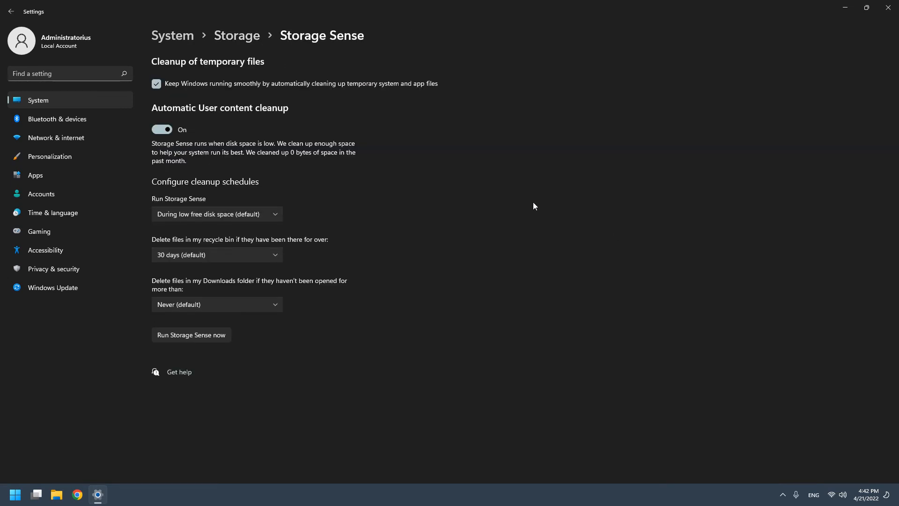
{"action": "left_click", "coordinate": [262, 214]}
{"action": "left_click", "coordinate": [231, 218]}
{"action": "left_click", "coordinate": [265, 255]}
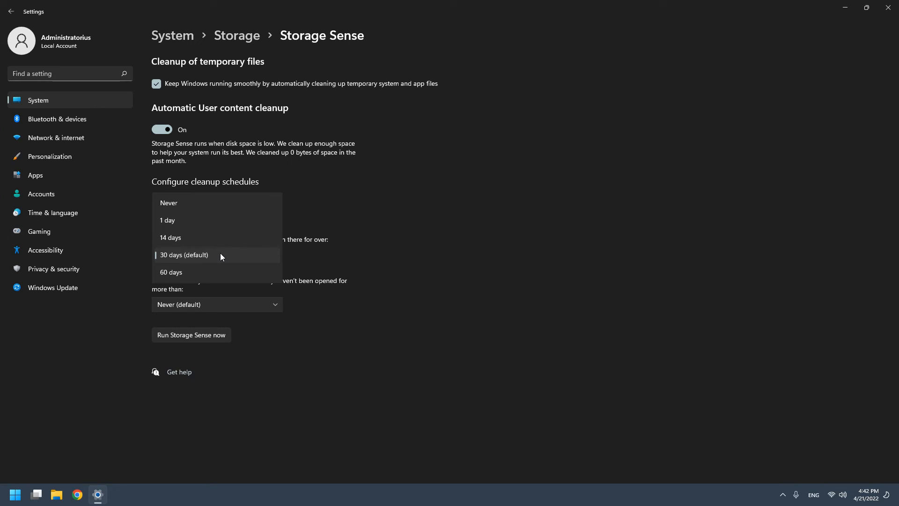
{"action": "left_click", "coordinate": [220, 254]}
{"action": "left_click", "coordinate": [259, 305]}
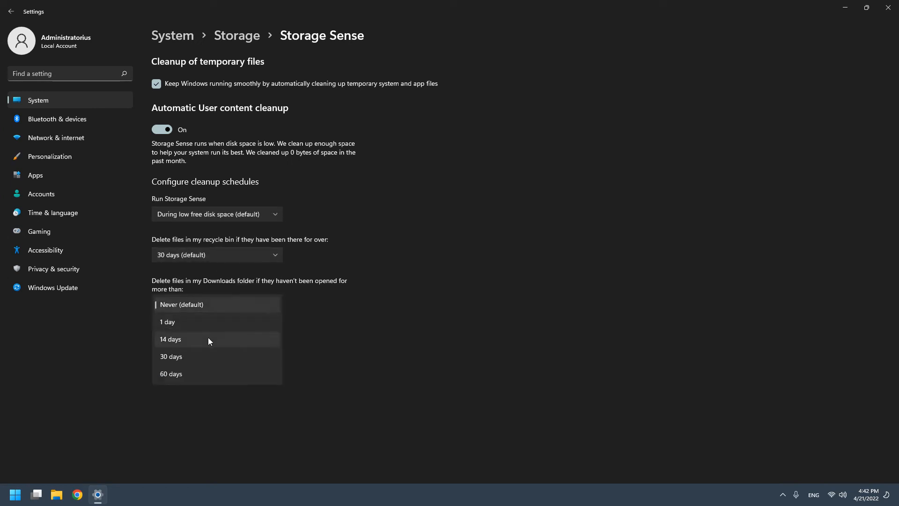
{"action": "left_click", "coordinate": [226, 305]}
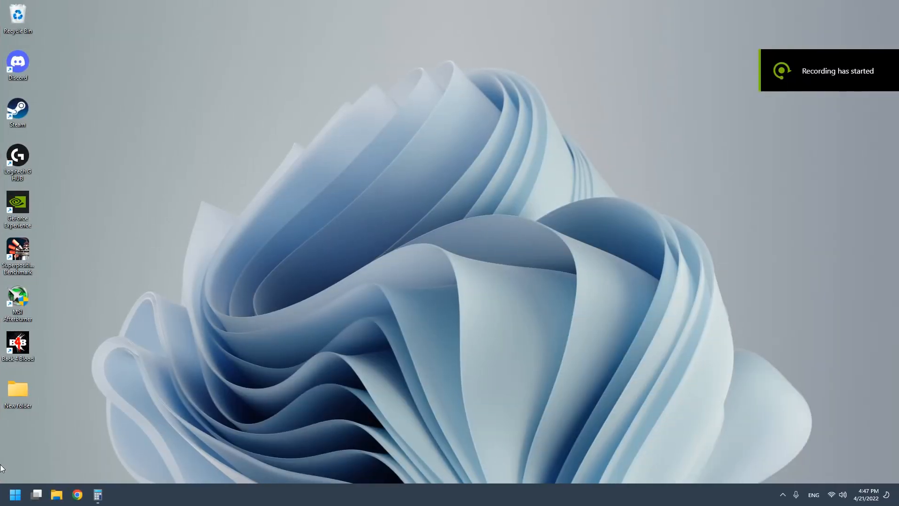
Step: Search Windows for the System page and open the Virtual Memory dialog through the advanced system settings and the advanced performance options
{"action": "left_click", "coordinate": [15, 494]}
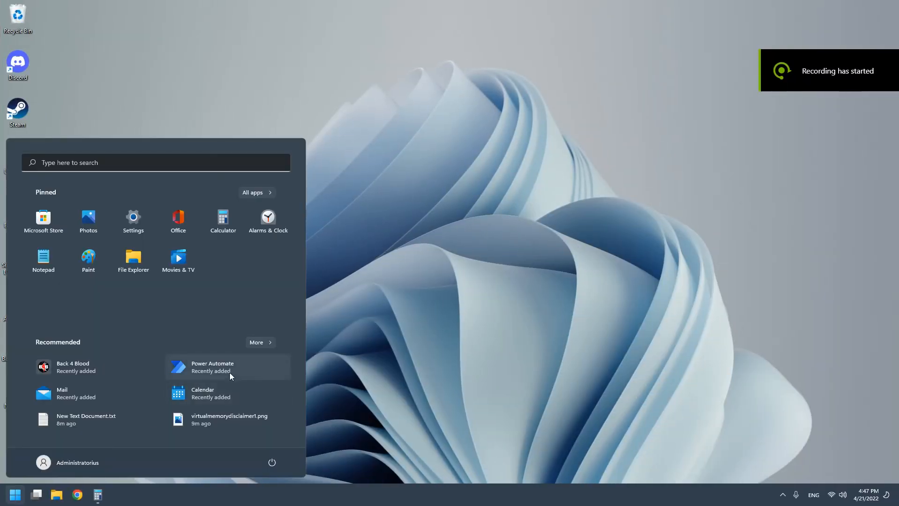
{"action": "type", "text": "system"}
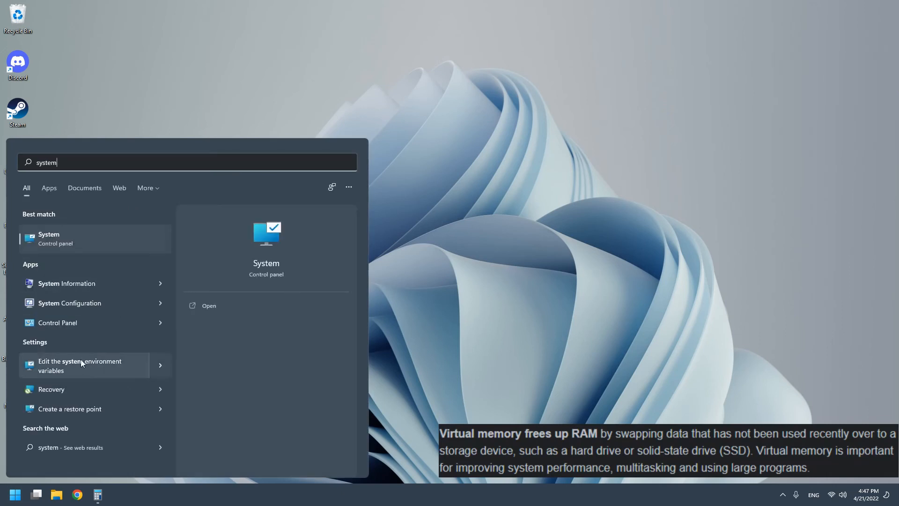
{"action": "left_click", "coordinate": [83, 235]}
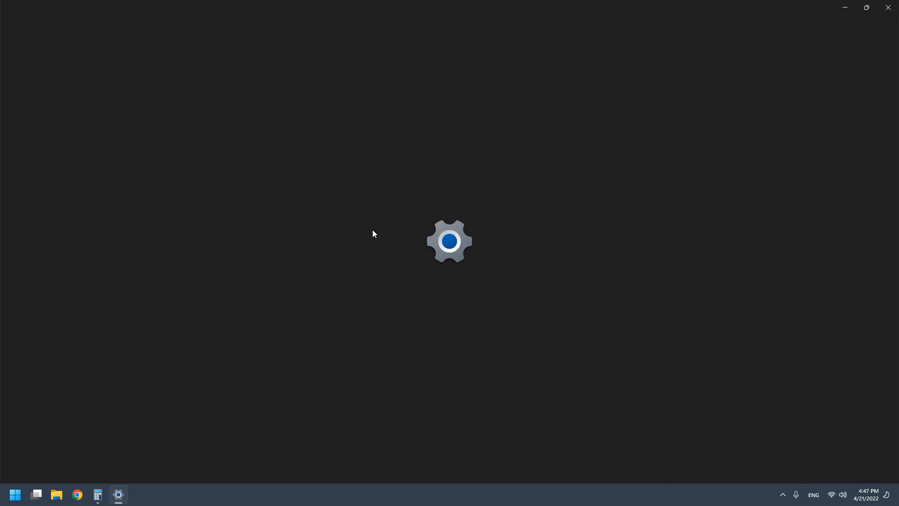
{"action": "left_click", "coordinate": [866, 8]}
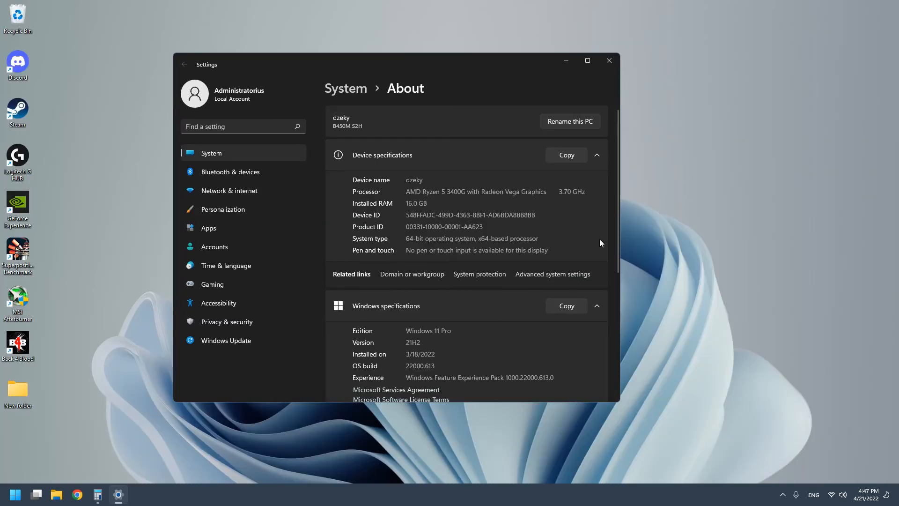
{"action": "left_click", "coordinate": [549, 274]}
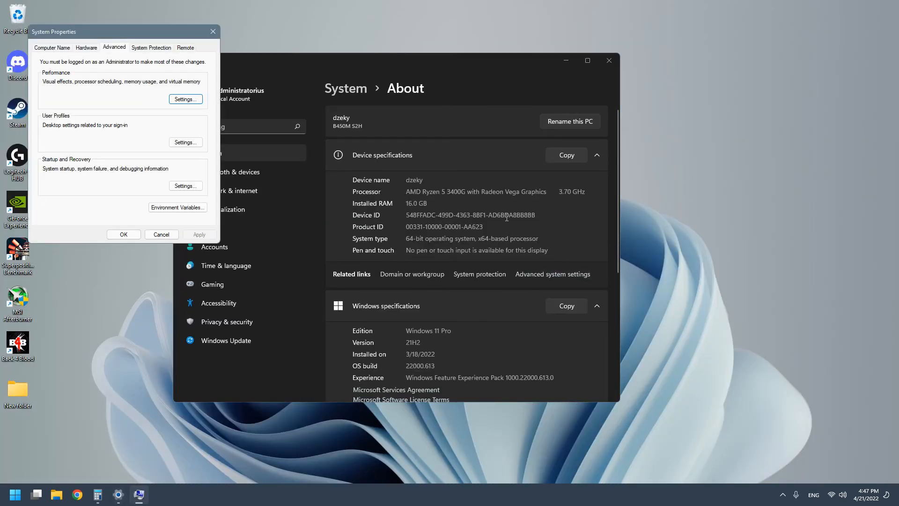
{"action": "left_click", "coordinate": [173, 99]}
{"action": "left_click", "coordinate": [98, 84]}
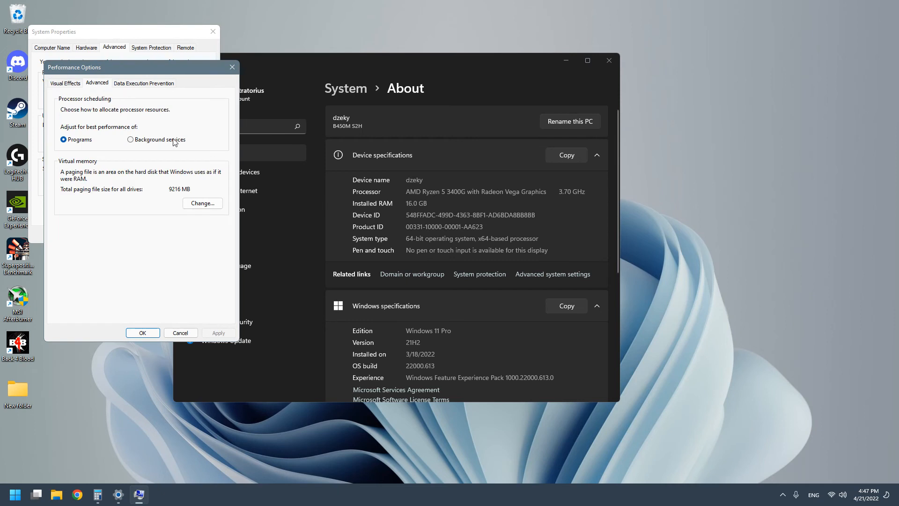
{"action": "left_click", "coordinate": [195, 202]}
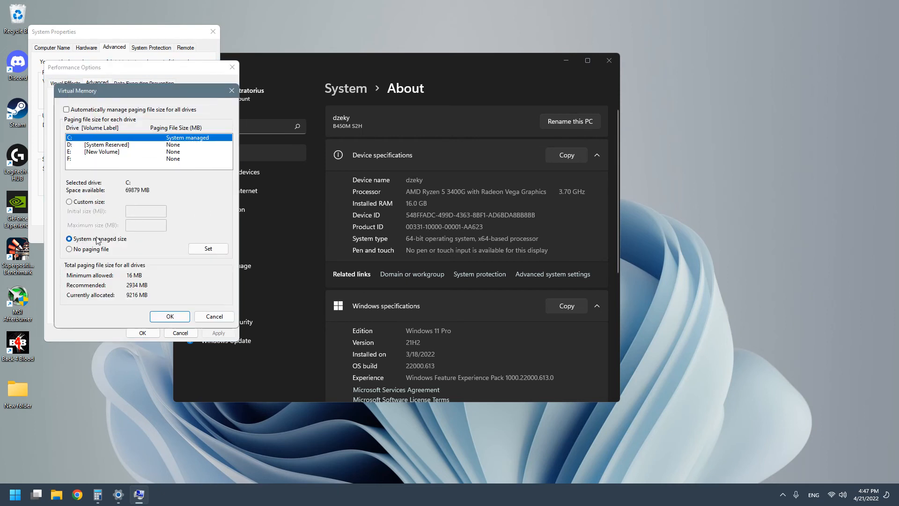
Step: Go through the paging file settings of drives D, E and F, and choose a custom size for drive E
{"action": "left_click", "coordinate": [92, 145]}
{"action": "left_click", "coordinate": [98, 151]}
{"action": "left_click", "coordinate": [98, 158]}
{"action": "left_click", "coordinate": [98, 151]}
{"action": "left_click", "coordinate": [97, 144]}
{"action": "left_click", "coordinate": [118, 151]}
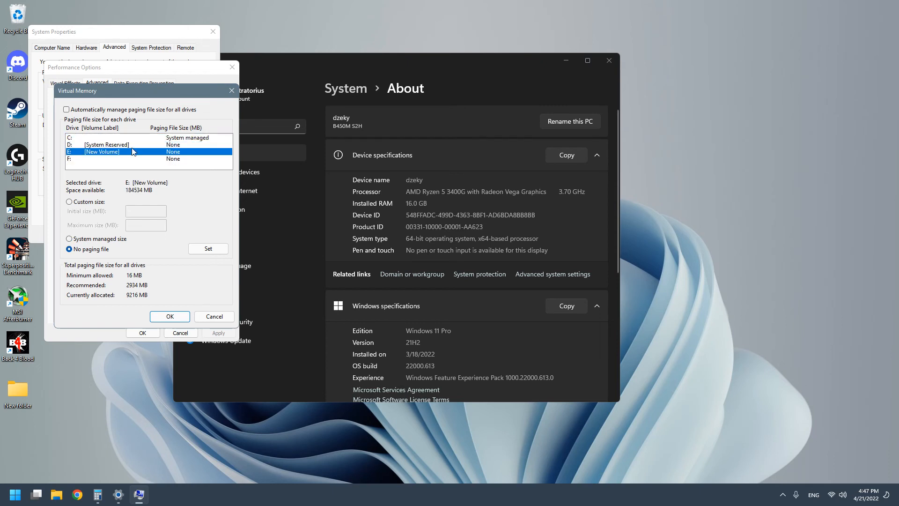
{"action": "left_click", "coordinate": [123, 145]}
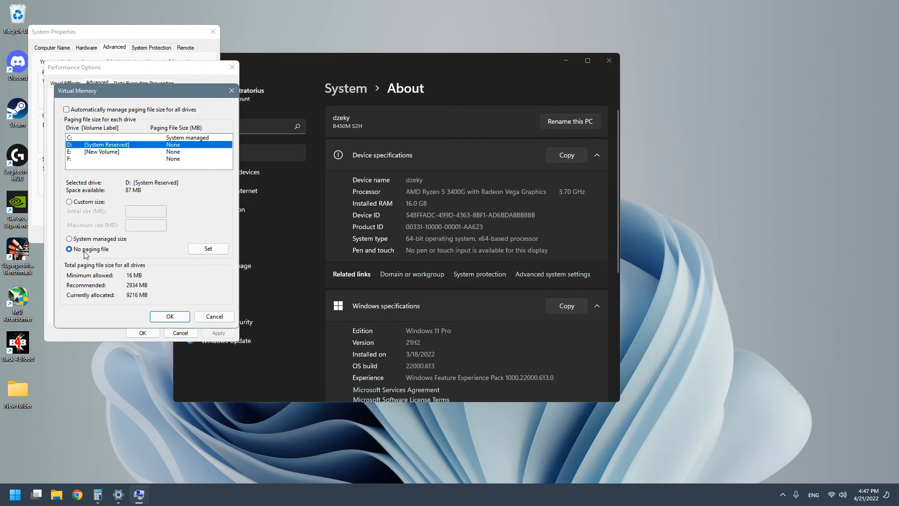
{"action": "left_click", "coordinate": [132, 152]}
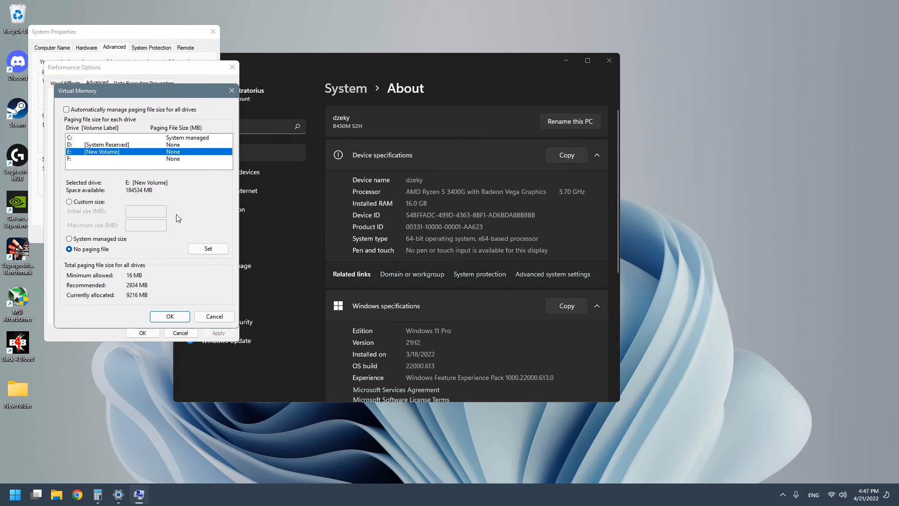
{"action": "left_click", "coordinate": [84, 202]}
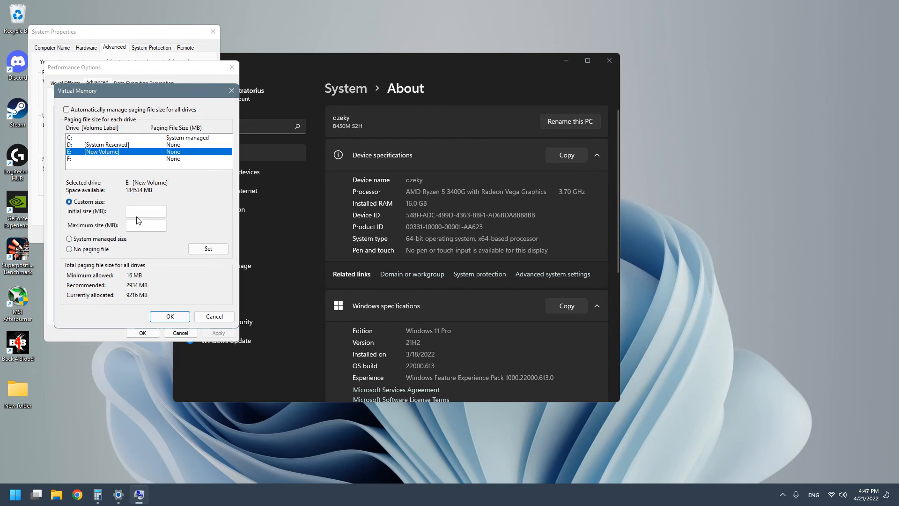
{"action": "left_click_drag", "start_coordinate": [121, 95], "coordinate": [145, 98]}
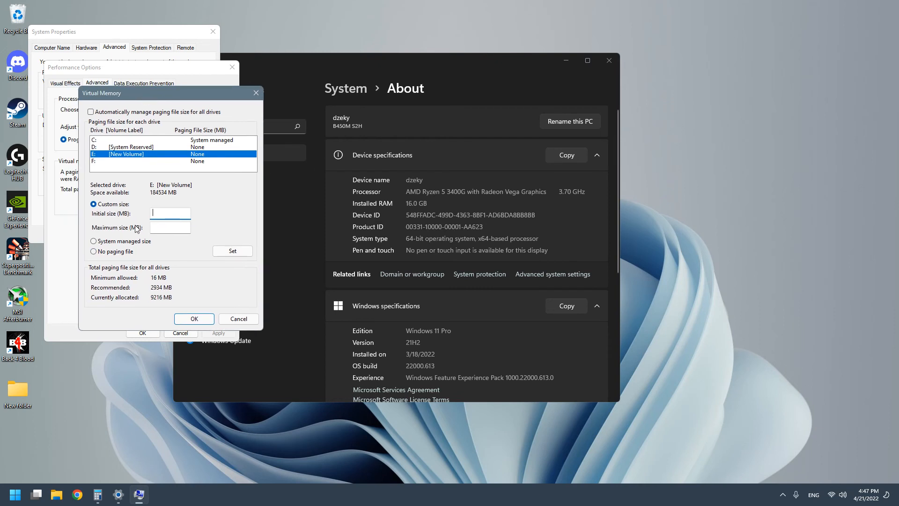
Step: Switch to Calculator, multiply 2 by 1024 and multiply the result by 1.5
{"action": "left_click", "coordinate": [119, 494]}
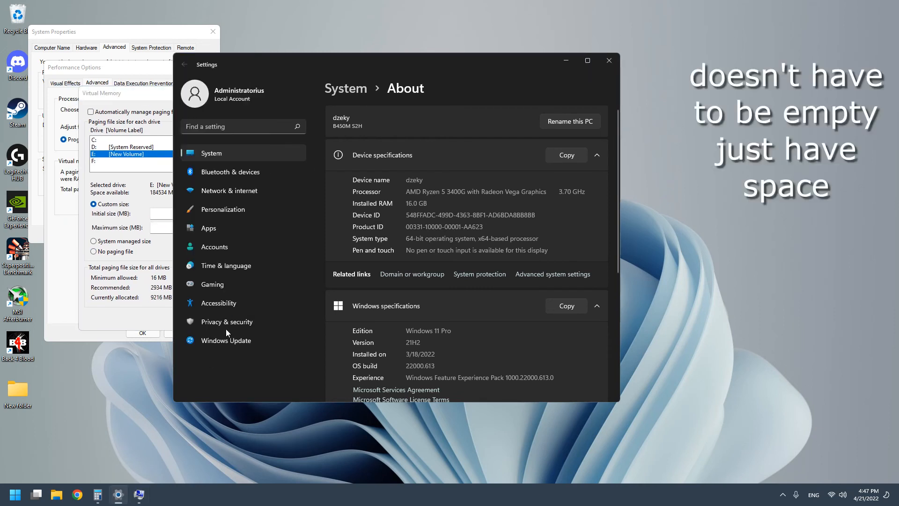
{"action": "left_click", "coordinate": [97, 495]}
{"action": "left_click", "coordinate": [139, 239]}
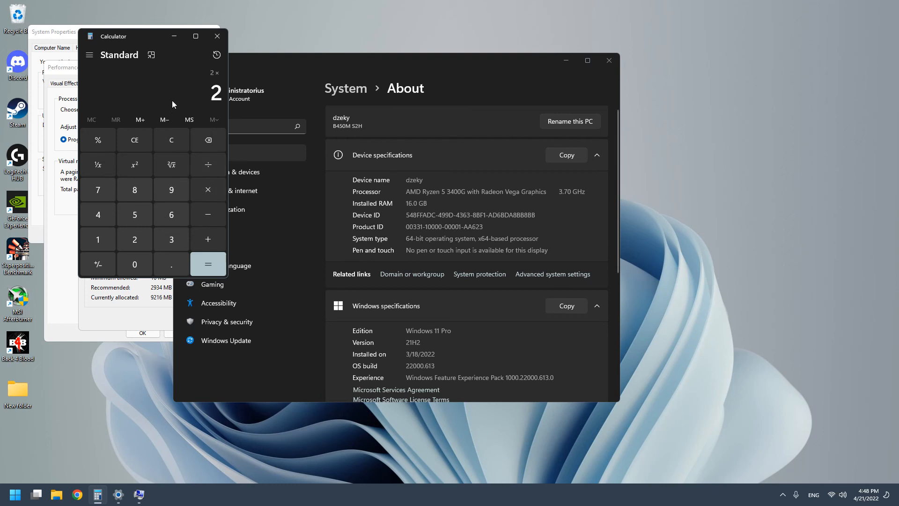
{"action": "type", "text": "1024"}
{"action": "key", "text": "Return"}
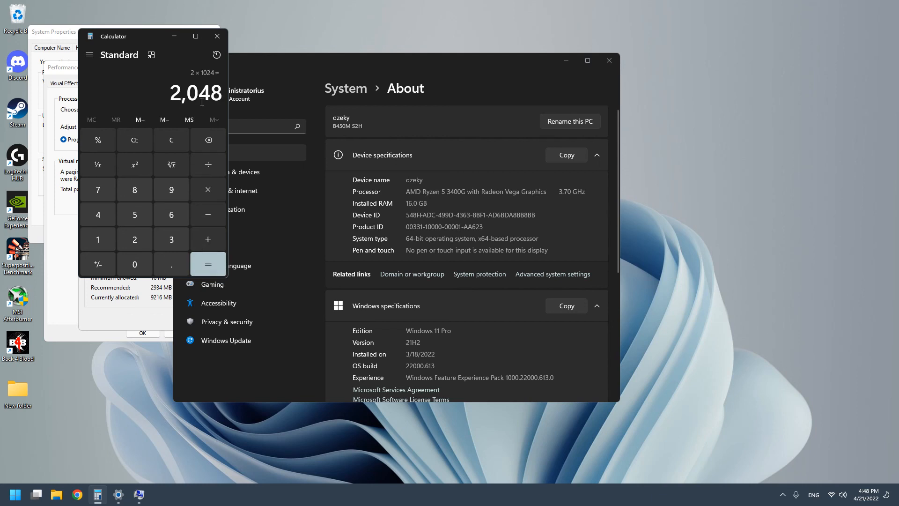
{"action": "left_click", "coordinate": [210, 189]}
{"action": "left_click", "coordinate": [102, 240]}
{"action": "left_click", "coordinate": [159, 262]}
{"action": "left_click", "coordinate": [144, 225]}
{"action": "left_click", "coordinate": [198, 259]}
Step: Move Calculator beside the Virtual Memory dialog and set drive E's initial paging file size to 3072 MB
{"action": "left_click_drag", "start_coordinate": [139, 39], "coordinate": [324, 56]}
{"action": "left_click", "coordinate": [156, 212]}
{"action": "type", "text": "3072"}
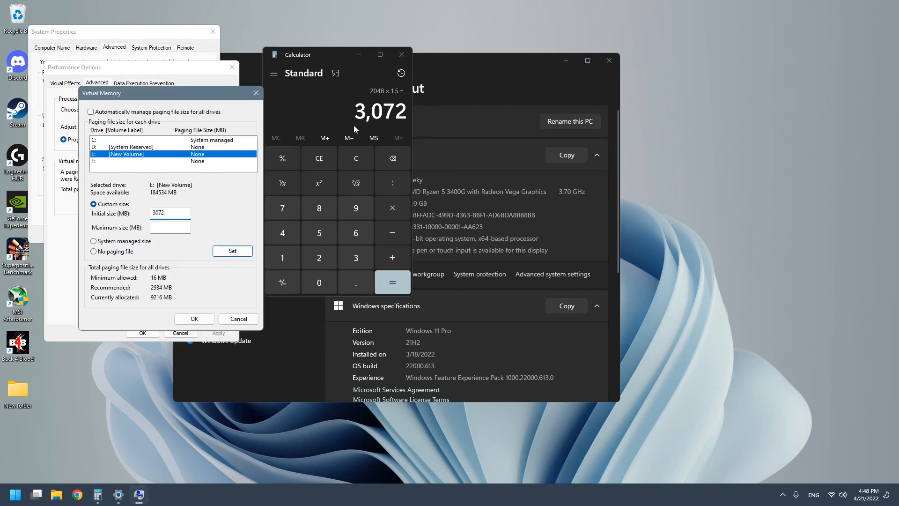
{"action": "left_click_drag", "start_coordinate": [405, 113], "coordinate": [357, 112]}
{"action": "left_click", "coordinate": [365, 122]}
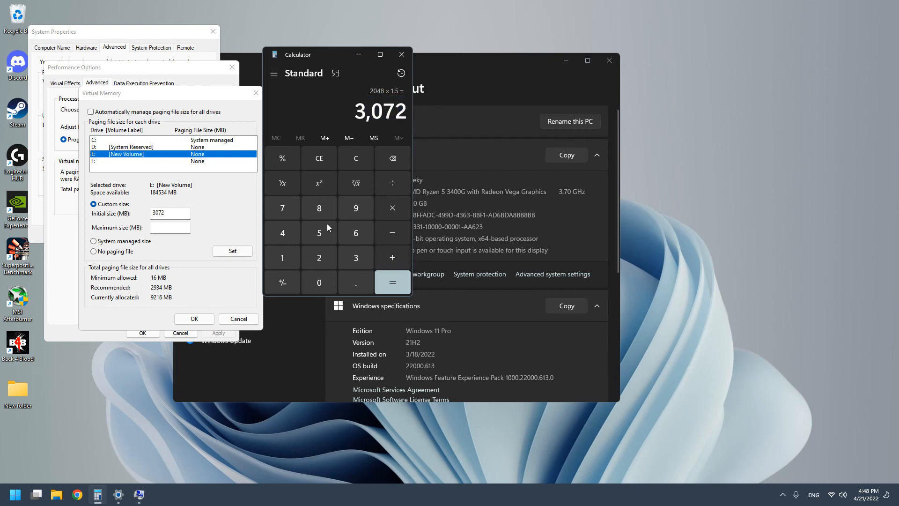
Step: Multiply 2048 by 3 in Calculator and set drive E's maximum paging file size to 6144 MB
{"action": "left_click", "coordinate": [319, 257]}
{"action": "left_click", "coordinate": [319, 283]}
{"action": "left_click", "coordinate": [290, 235]}
{"action": "left_click", "coordinate": [320, 208]}
{"action": "left_click", "coordinate": [389, 209]}
{"action": "left_click", "coordinate": [356, 256]}
{"action": "left_click", "coordinate": [392, 281]}
{"action": "left_click", "coordinate": [165, 227]}
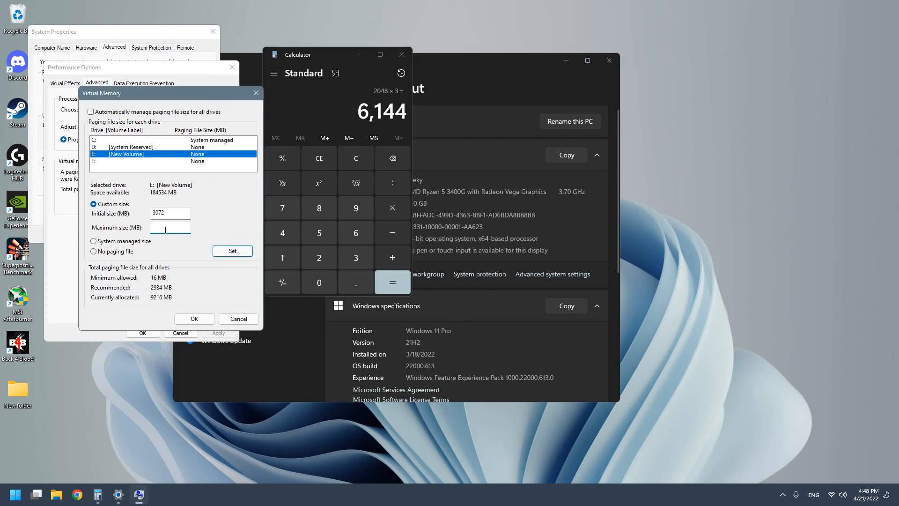
{"action": "type", "text": "6144"}
Step: Switch drive E back to No paging file, cancel all the open system dialogs, and close Calculator and Settings
{"action": "left_click", "coordinate": [116, 253]}
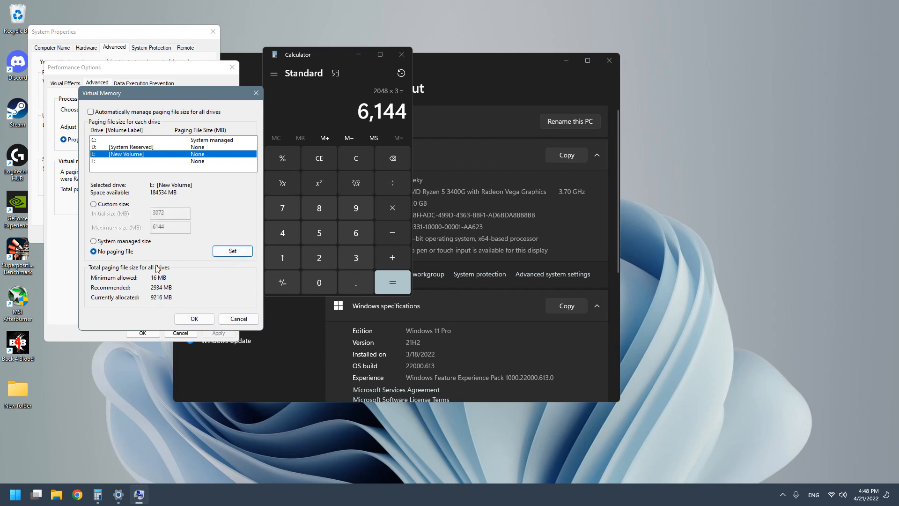
{"action": "left_click", "coordinate": [225, 320]}
{"action": "left_click", "coordinate": [181, 332]}
{"action": "left_click", "coordinate": [167, 234]}
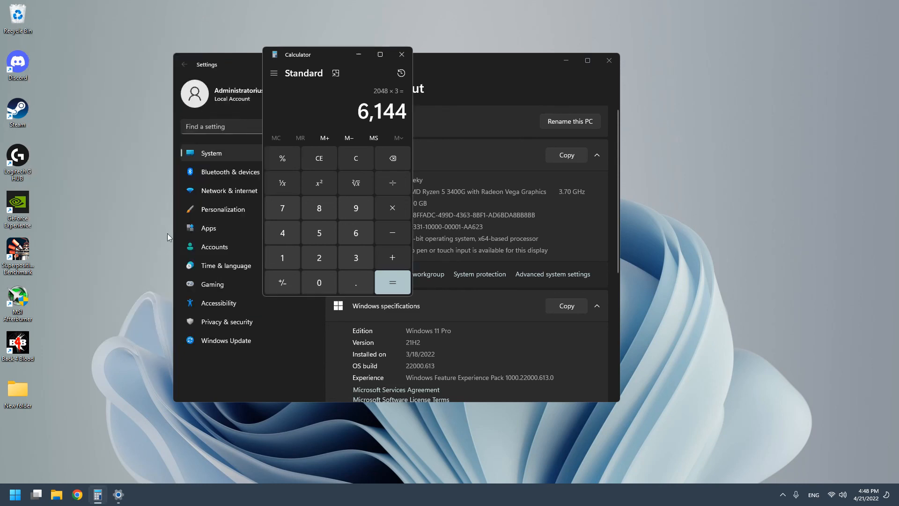
{"action": "left_click", "coordinate": [401, 55]}
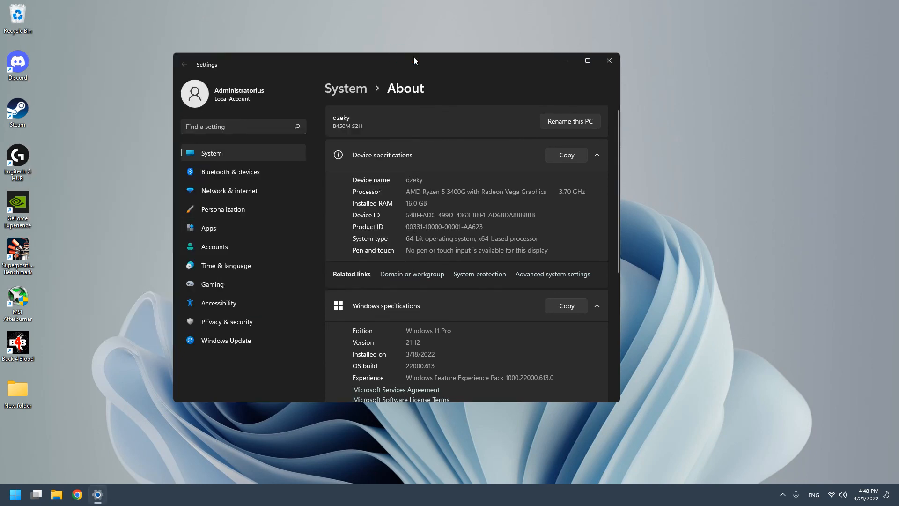
{"action": "left_click", "coordinate": [608, 63]}
Step: Open Task Manager and examine the memory usage in its performance view
{"action": "key", "text": "ctrl+shift+Escape"}
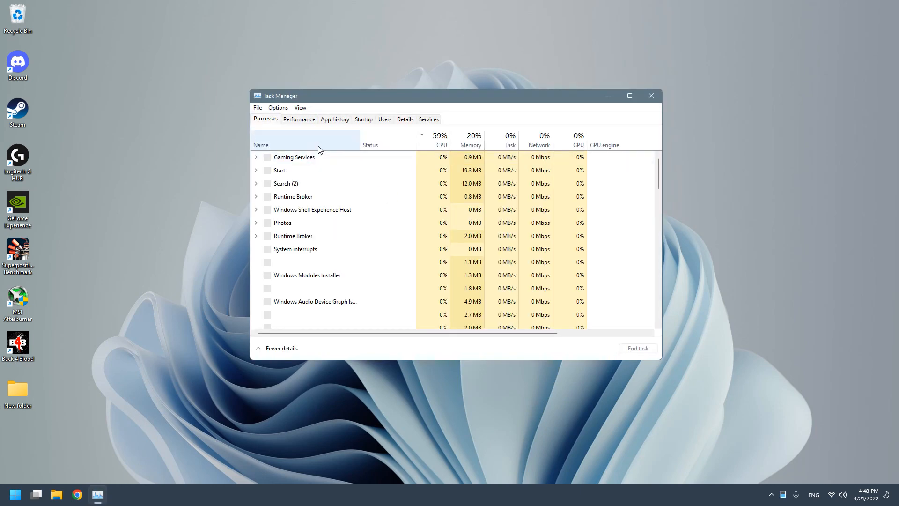
{"action": "left_click", "coordinate": [300, 119]}
{"action": "left_click", "coordinate": [302, 169]}
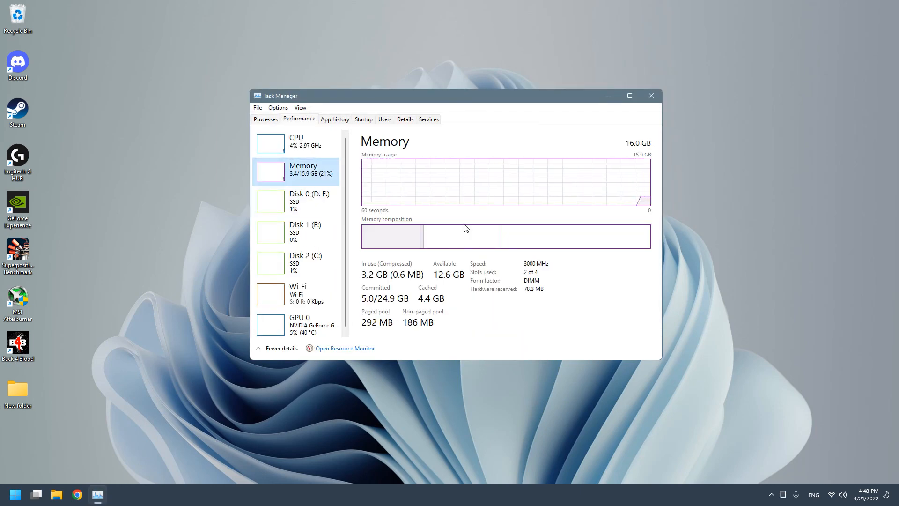